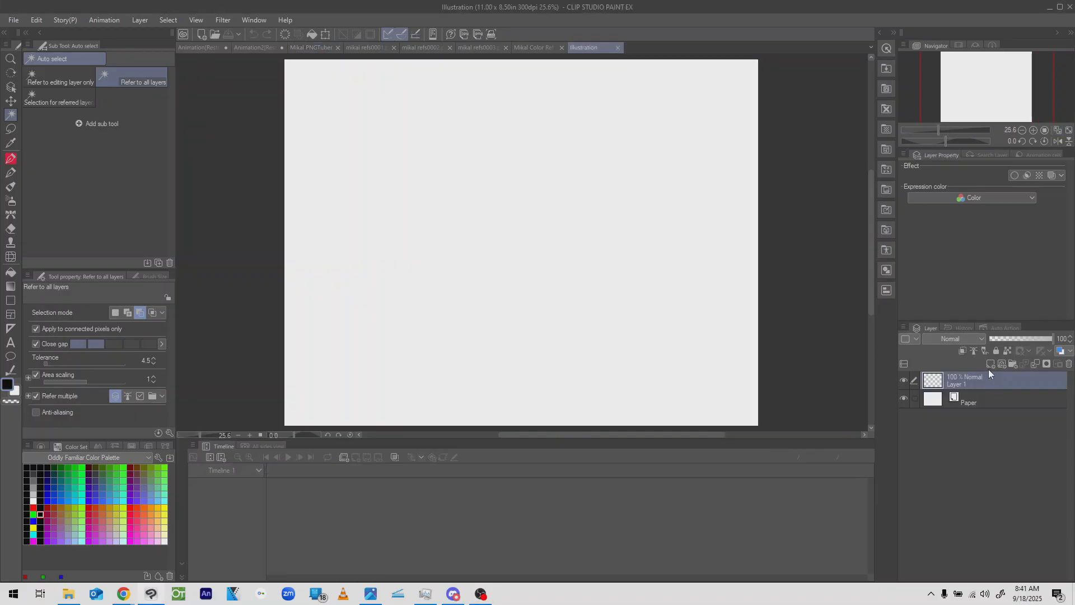
Add a raster layer above Layer 1 and scribble black freehand loops on it with the Old vibes pen.
{"action": "left_click", "coordinate": [990, 367]}
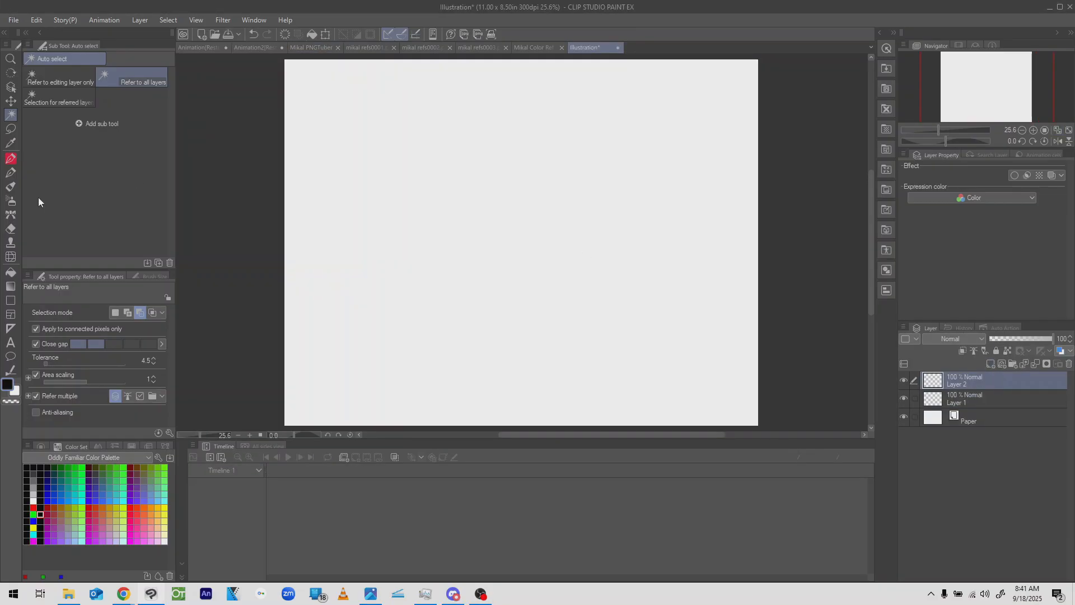
{"action": "left_click", "coordinate": [10, 162]}
{"action": "mouse_move", "coordinate": [511, 186]}
{"action": "left_mouse_down"}
{"action": "mouse_move", "coordinate": [528, 343]}
{"action": "mouse_move", "coordinate": [426, 257]}
{"action": "mouse_move", "coordinate": [433, 278]}
{"action": "left_mouse_up"}
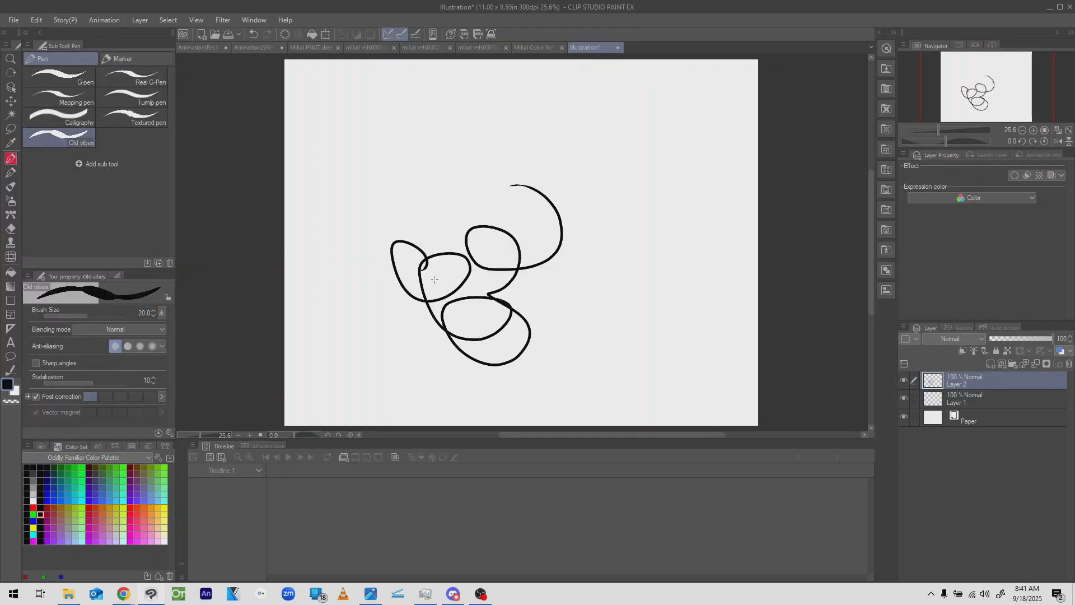
Hide the scribbled Layer 2 and draw a looping freehand line on a new raster layer above it.
{"action": "left_click", "coordinate": [904, 381]}
{"action": "left_click", "coordinate": [991, 363]}
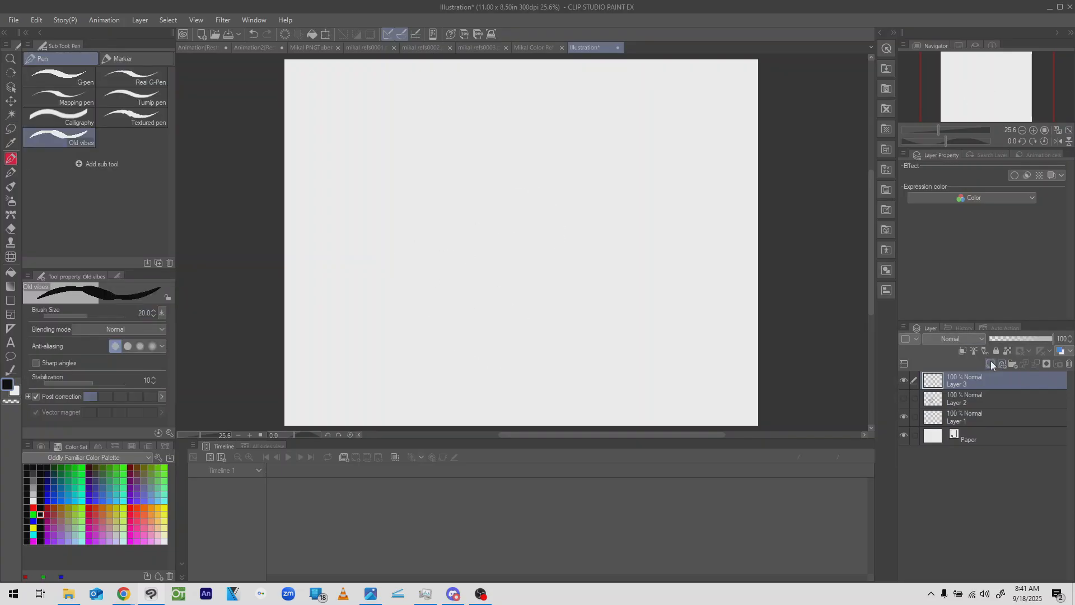
{"action": "mouse_move", "coordinate": [445, 182]}
{"action": "left_mouse_down"}
{"action": "mouse_move", "coordinate": [487, 213]}
{"action": "mouse_move", "coordinate": [598, 233]}
{"action": "mouse_move", "coordinate": [358, 334]}
{"action": "left_mouse_up"}
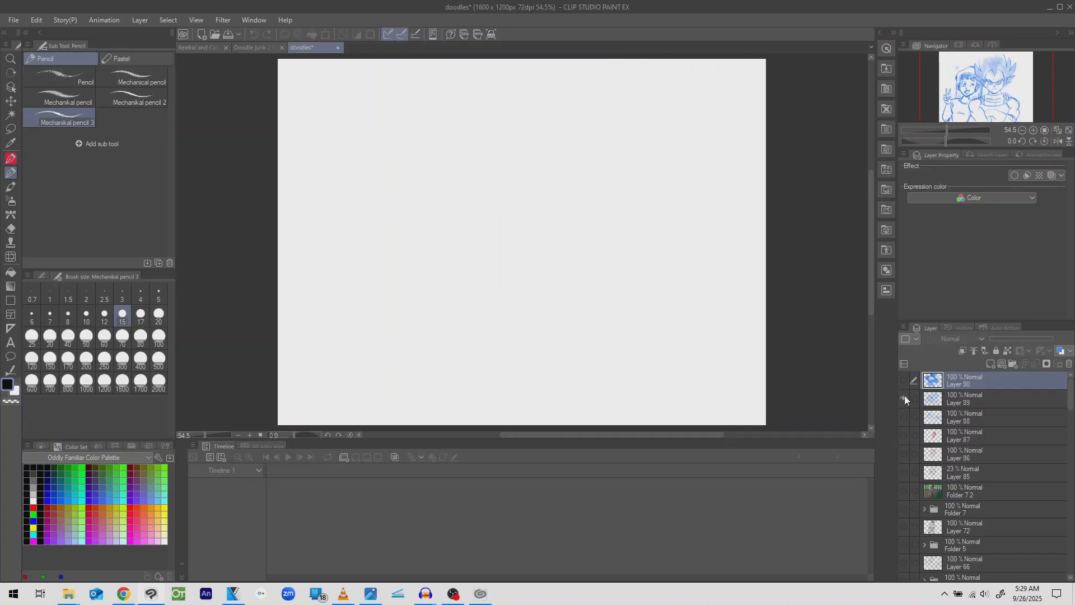
Look through the doodles file's drawings one at a time by toggling visibility from Layer 89 down to Layer 72.
{"action": "left_click", "coordinate": [905, 401]}
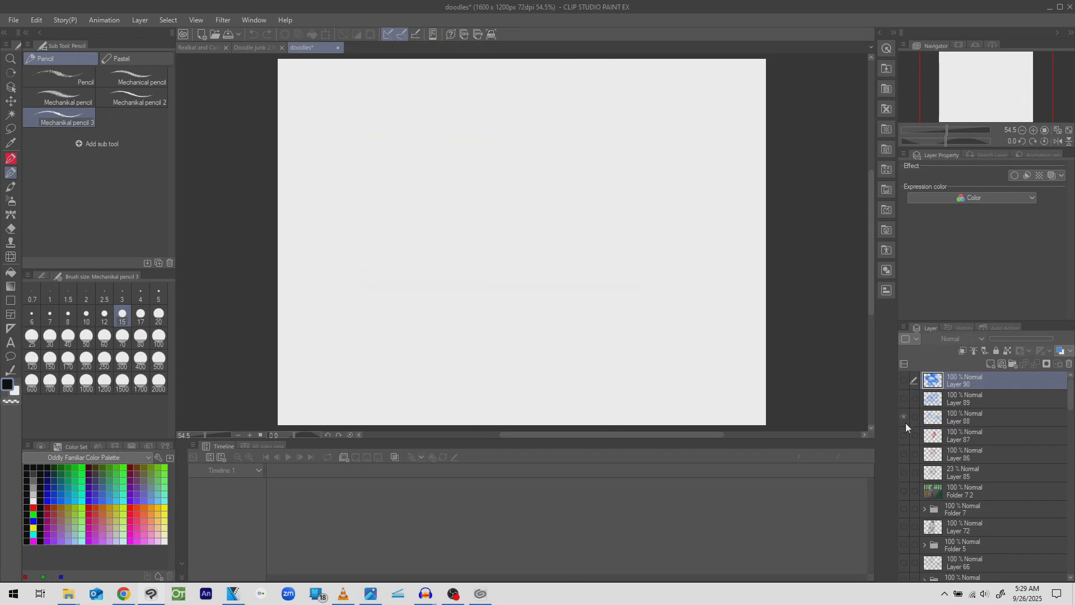
{"action": "left_click", "coordinate": [906, 423]}
{"action": "left_click", "coordinate": [906, 423]}
{"action": "left_click", "coordinate": [905, 440]}
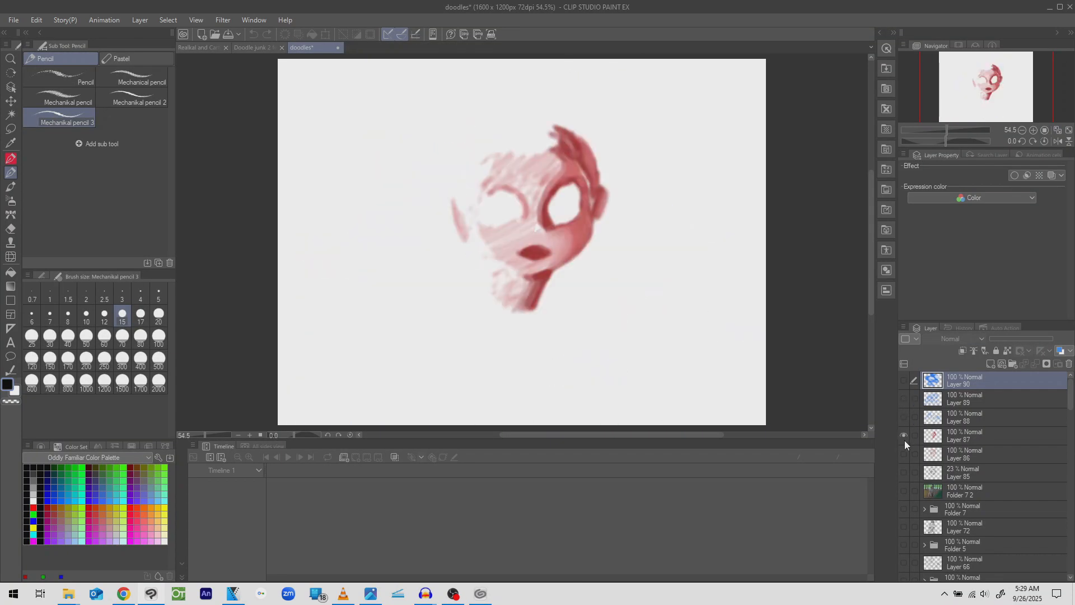
{"action": "left_click", "coordinate": [905, 440]}
{"action": "left_click", "coordinate": [904, 458]}
{"action": "left_click", "coordinate": [903, 461]}
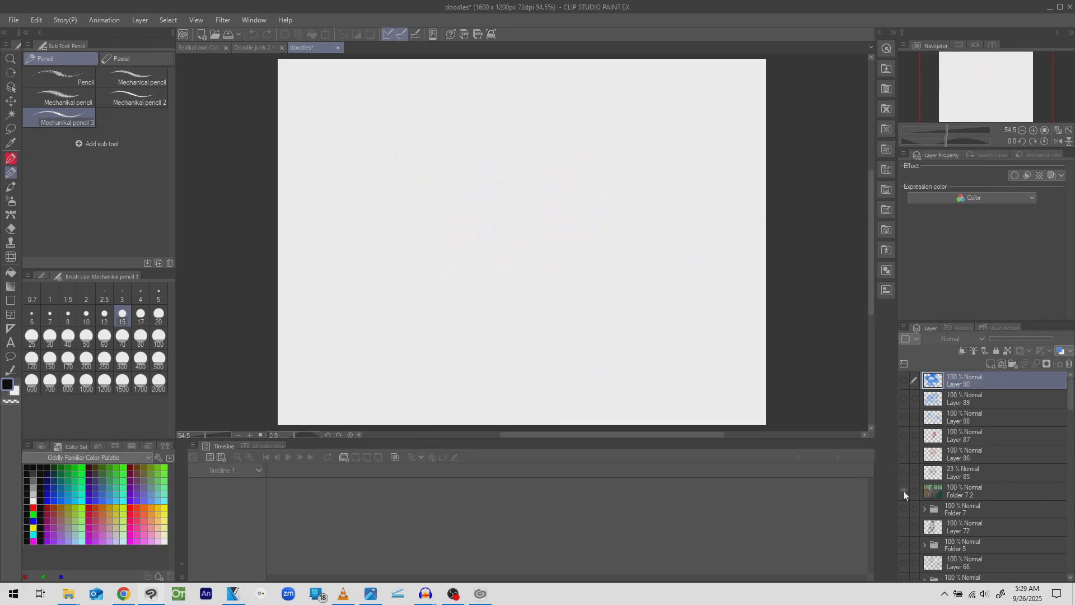
{"action": "left_click", "coordinate": [902, 490]}
{"action": "left_click", "coordinate": [903, 490]}
{"action": "left_click", "coordinate": [903, 513]}
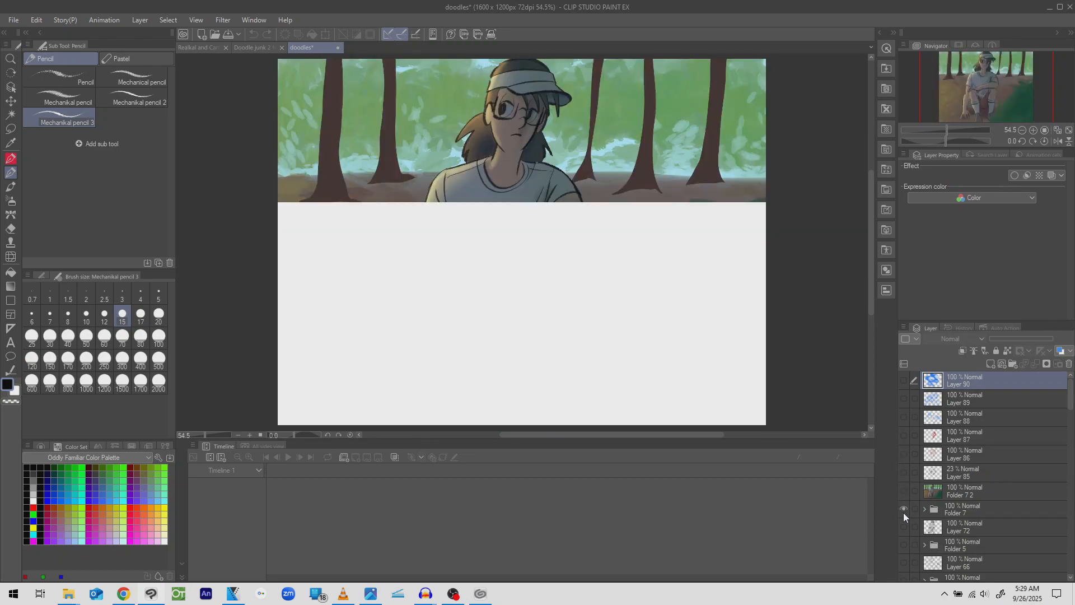
{"action": "left_click", "coordinate": [903, 512]}
{"action": "left_click", "coordinate": [902, 529]}
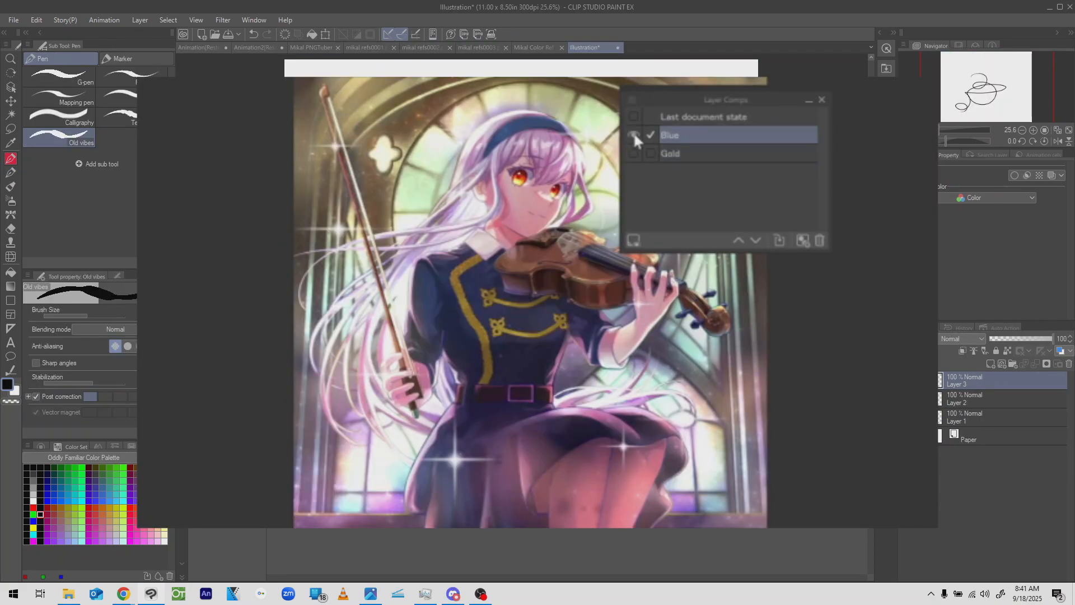
Compare the Blue and Gold layer comps of the violinist illustration by switching between them.
{"action": "left_click", "coordinate": [633, 135]}
{"action": "left_click", "coordinate": [633, 153]}
{"action": "left_click", "coordinate": [634, 135]}
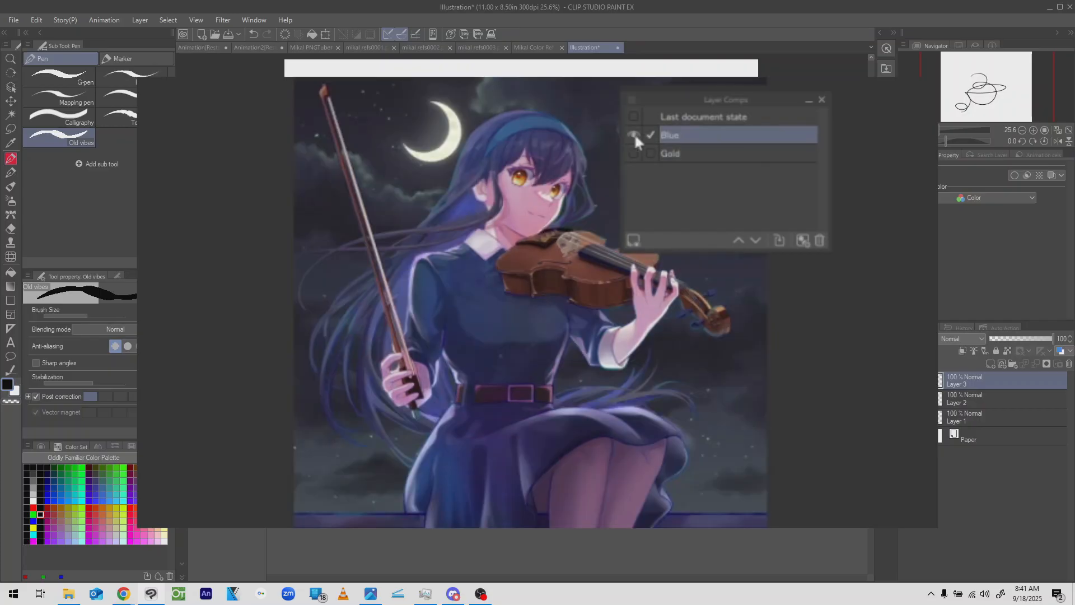
{"action": "left_click", "coordinate": [633, 153]}
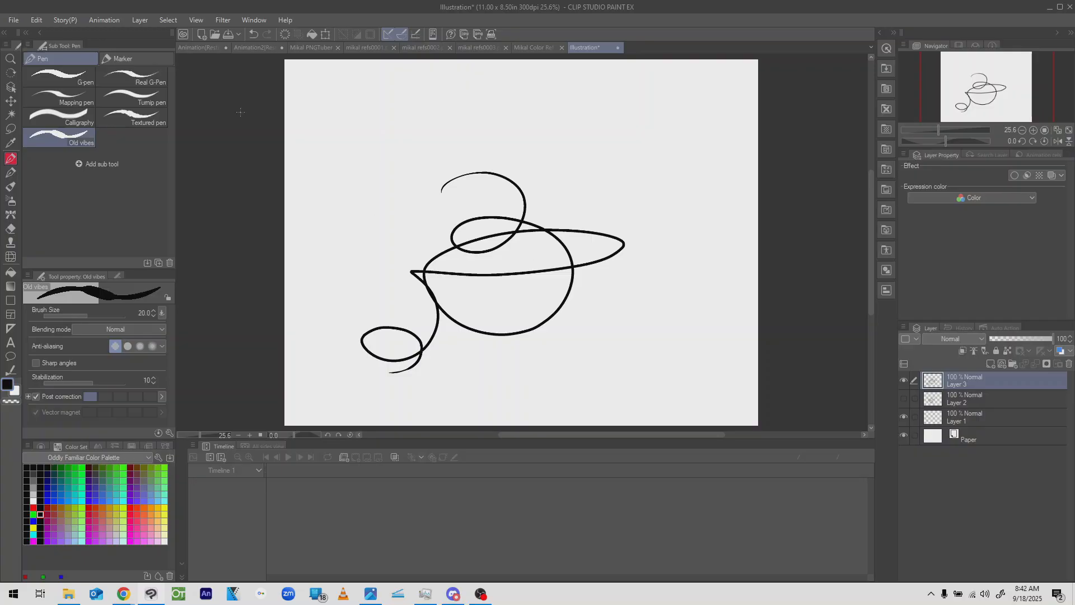
Create a new illustration canvas 1600 px wide and 1200 px high.
{"action": "left_click", "coordinate": [200, 35]}
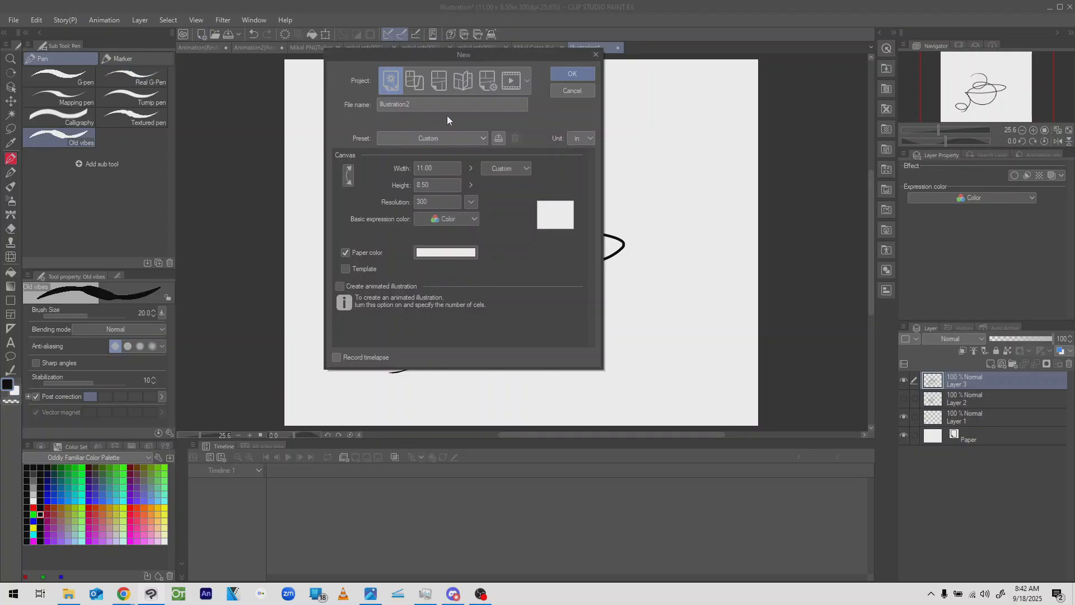
{"action": "left_click", "coordinate": [510, 82]}
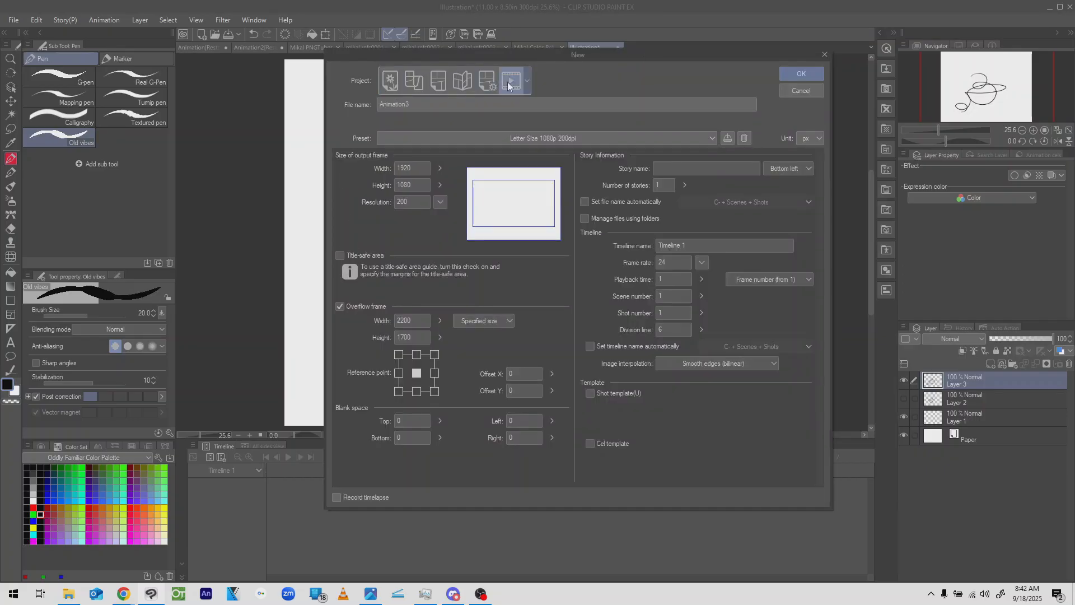
{"action": "left_click", "coordinate": [384, 82]}
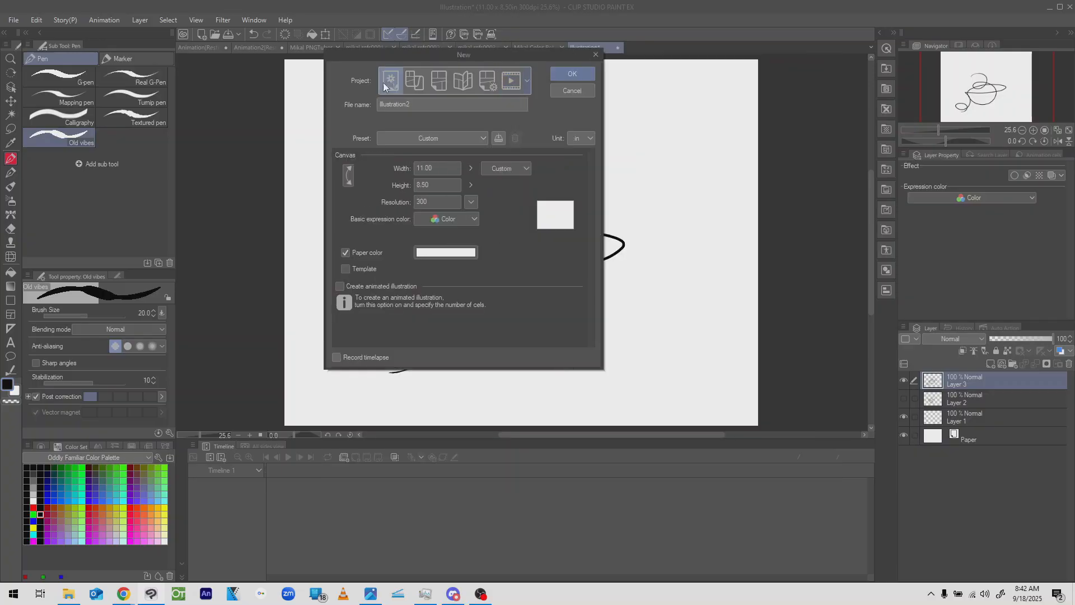
{"action": "left_click_drag", "start_coordinate": [446, 169], "coordinate": [149, 162]}
{"action": "type", "text": "1"}
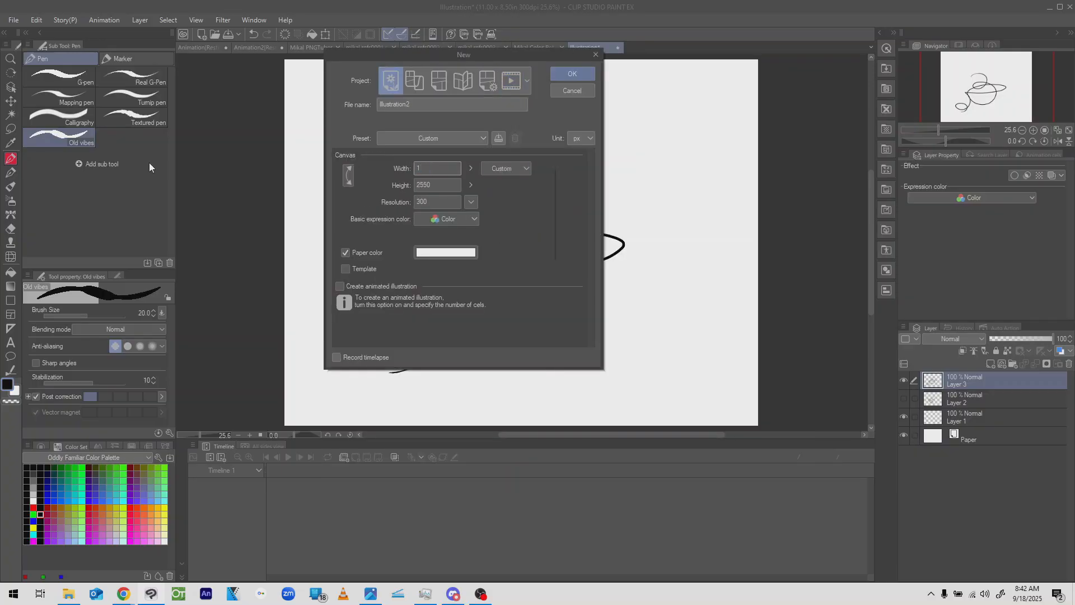
{"action": "type", "text": "600"}
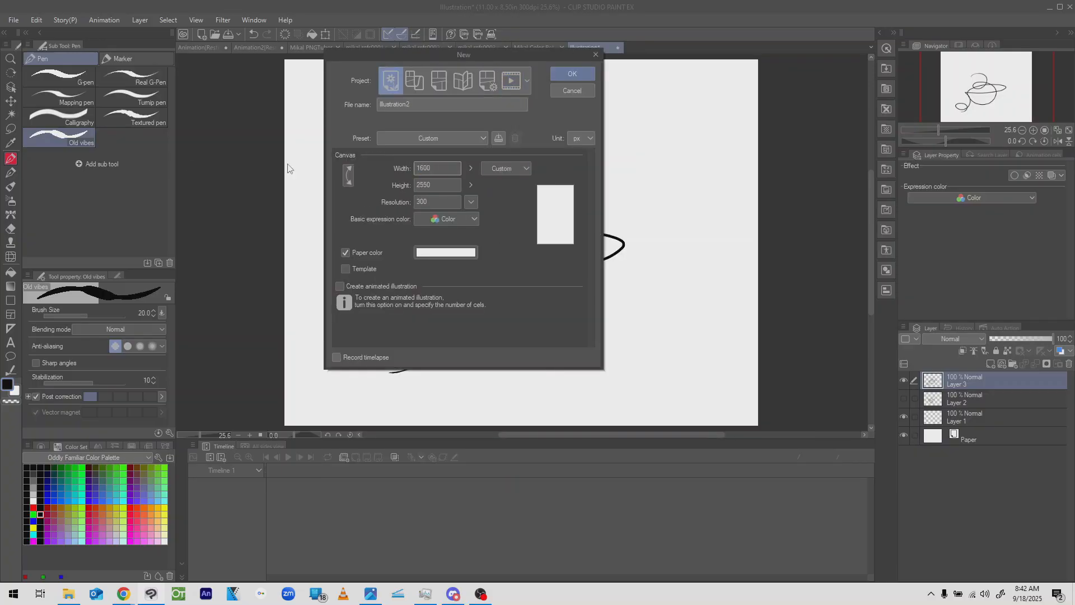
{"action": "key", "text": "Tab"}
{"action": "type", "text": "1200"}
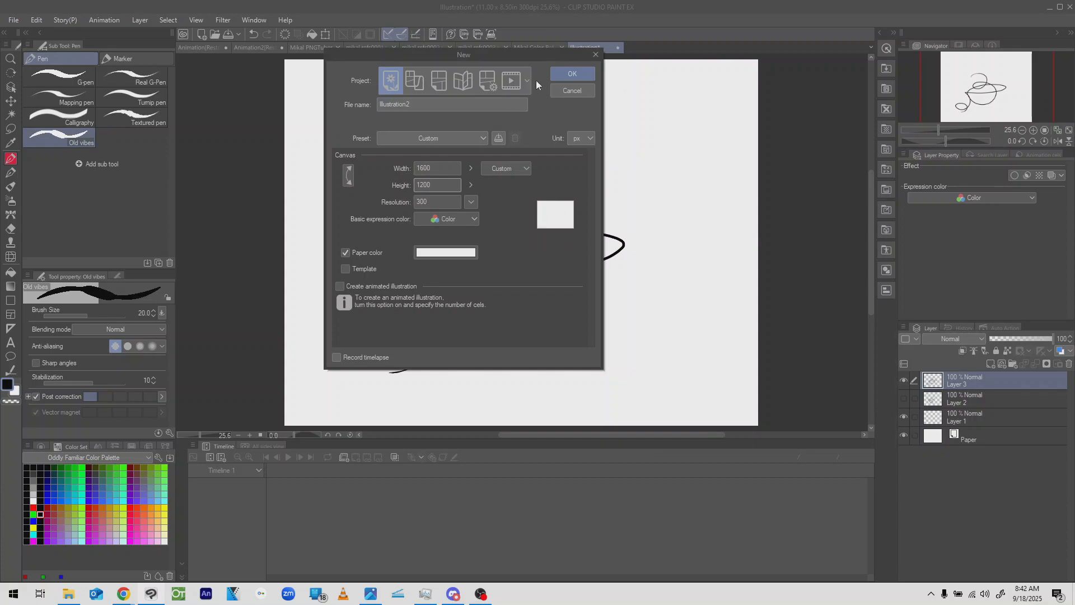
{"action": "left_click", "coordinate": [575, 67]}
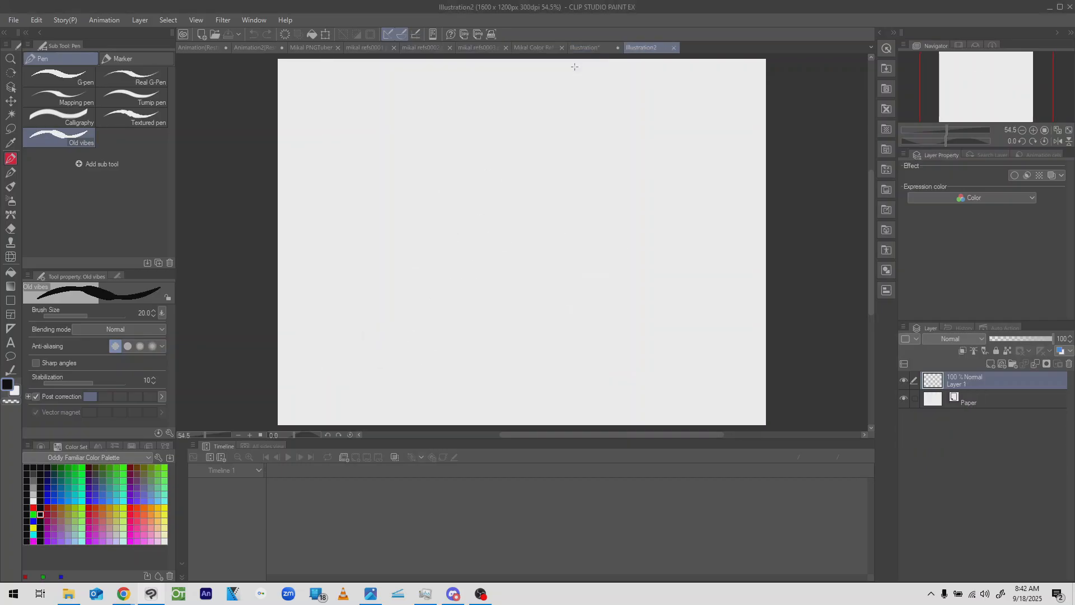
Show the Timeline palette and create a new timeline with a playback time of 200 frames.
{"action": "left_click", "coordinate": [251, 20]}
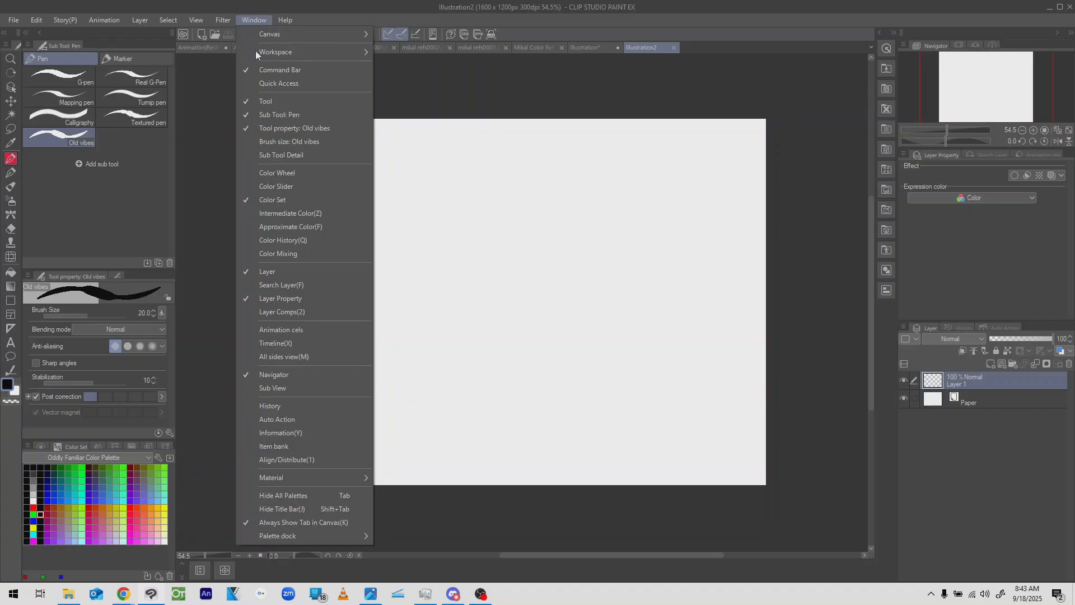
{"action": "left_click", "coordinate": [295, 344]}
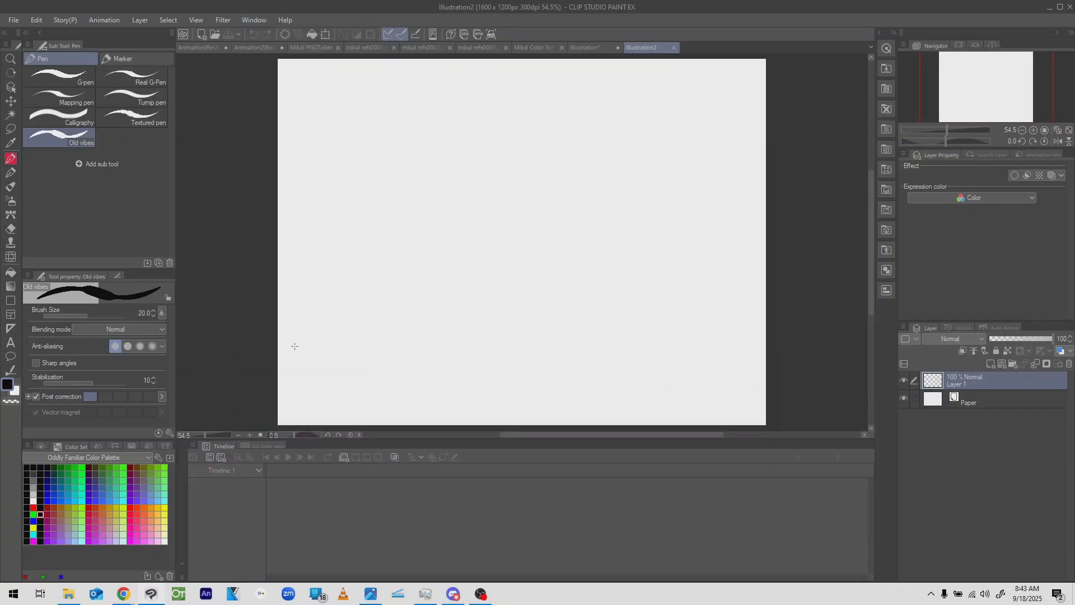
{"action": "left_click", "coordinate": [90, 22]}
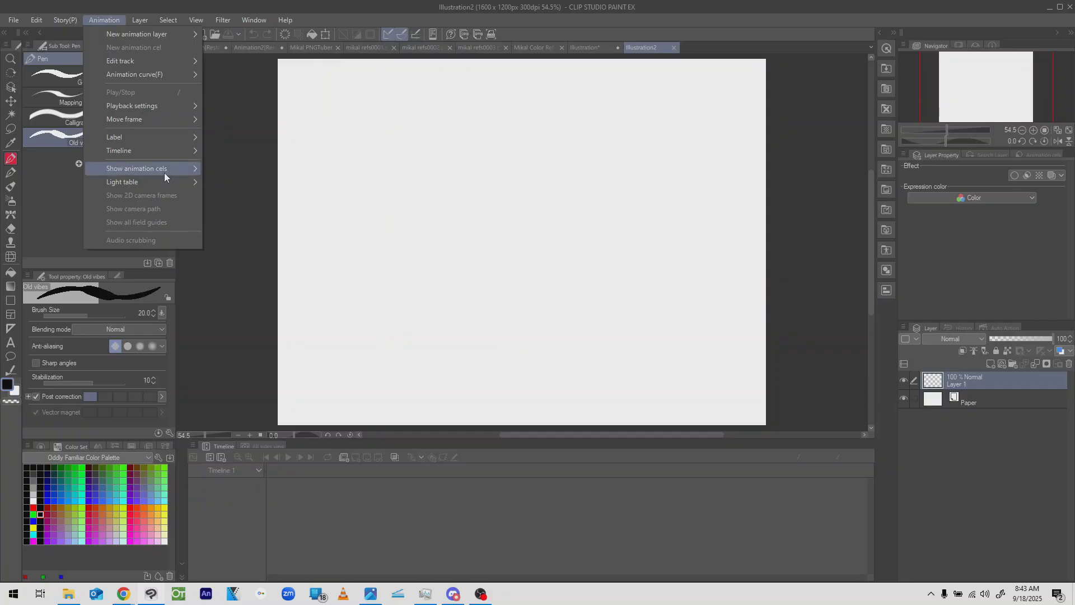
{"action": "mouse_move", "coordinate": [169, 154]}
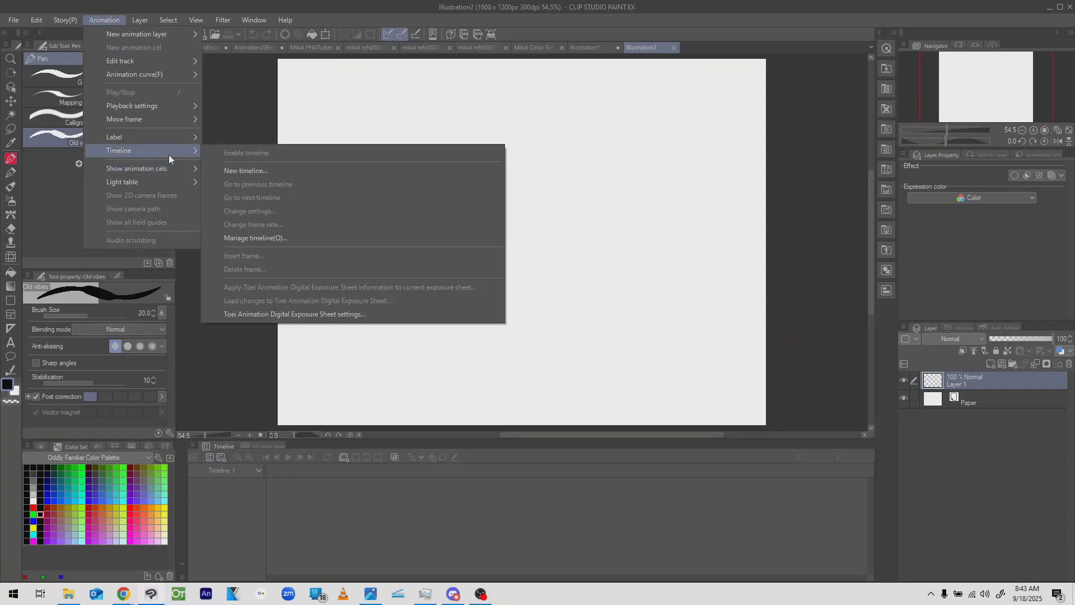
{"action": "left_click", "coordinate": [257, 172]}
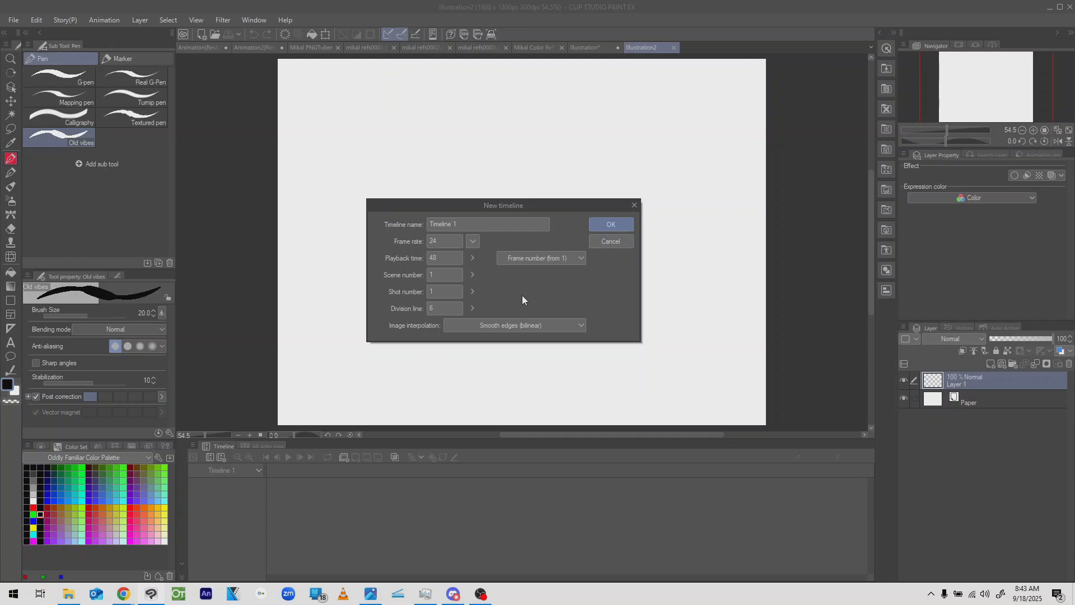
{"action": "double_click", "coordinate": [445, 261]}
{"action": "type", "text": "200"}
{"action": "left_click", "coordinate": [593, 224]}
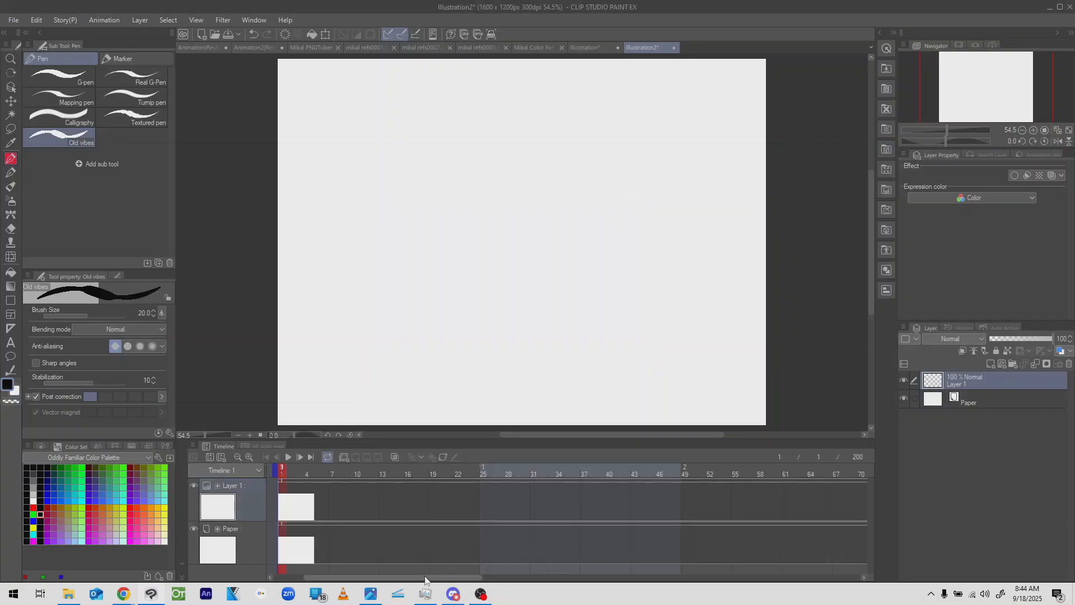
Add an animation folder to the timeline and create its first cel at frame 1.
{"action": "scroll", "coordinate": [338, 550], "scroll_direction": "left", "scroll_amount": 3}
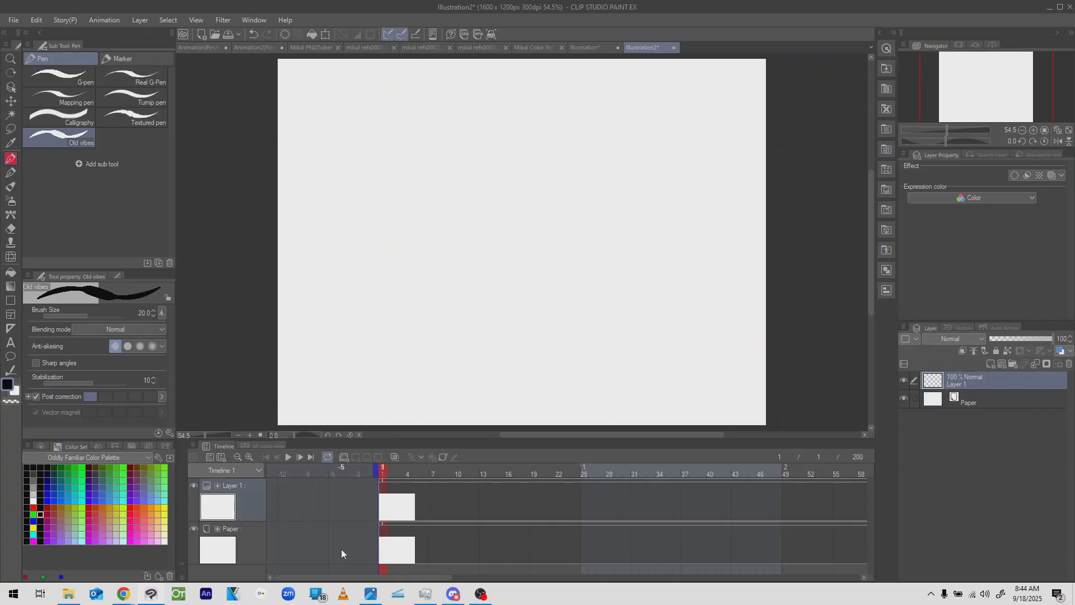
{"action": "left_click", "coordinate": [344, 457]}
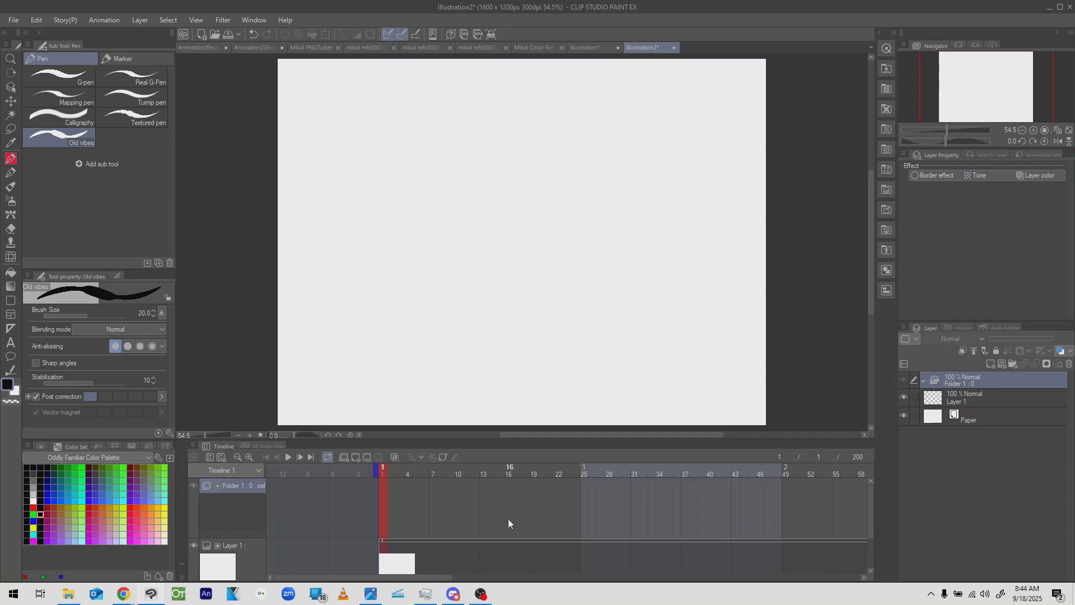
{"action": "left_click", "coordinate": [352, 459]}
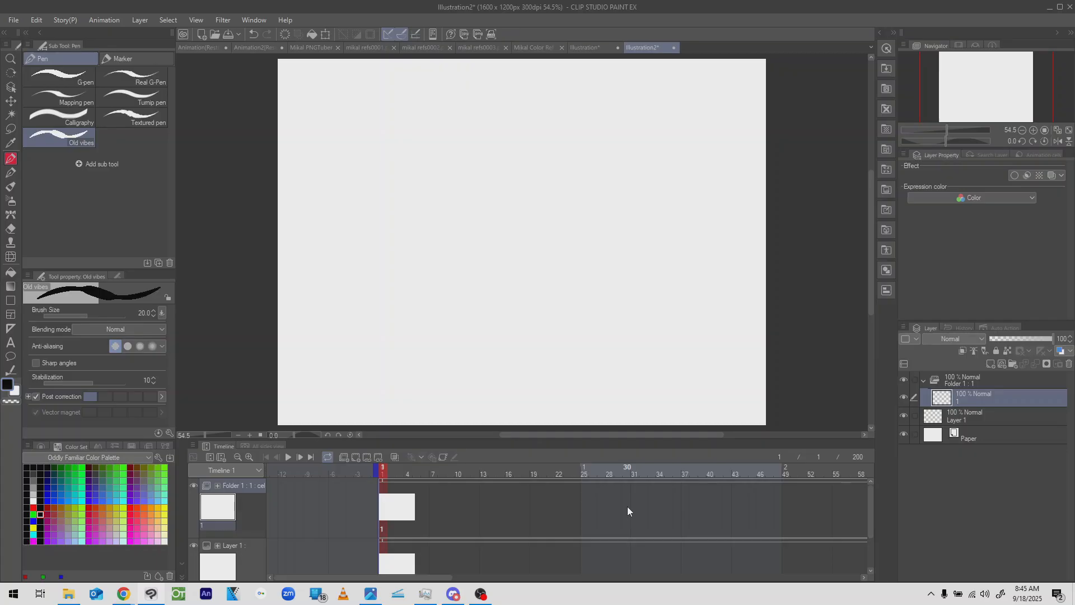
Draw a simple cartoon character on cel 1 with a round head, ear, square glasses, smile, body and short-sleeved arms.
{"action": "left_click_drag", "start_coordinate": [559, 220], "coordinate": [546, 247]}
{"action": "left_click_drag", "start_coordinate": [440, 178], "coordinate": [558, 140]}
{"action": "left_click_drag", "start_coordinate": [551, 129], "coordinate": [559, 218]}
{"action": "left_click_drag", "start_coordinate": [458, 256], "coordinate": [545, 250]}
{"action": "left_click_drag", "start_coordinate": [441, 149], "coordinate": [459, 255]}
{"action": "left_click_drag", "start_coordinate": [539, 170], "coordinate": [560, 223]}
{"action": "left_click_drag", "start_coordinate": [439, 198], "coordinate": [538, 178]}
{"action": "mouse_move", "coordinate": [491, 188]}
{"action": "left_mouse_down"}
{"action": "mouse_move", "coordinate": [494, 233]}
{"action": "mouse_move", "coordinate": [489, 186]}
{"action": "left_mouse_up"}
{"action": "mouse_move", "coordinate": [477, 190]}
{"action": "left_mouse_down"}
{"action": "mouse_move", "coordinate": [438, 255]}
{"action": "mouse_move", "coordinate": [473, 191]}
{"action": "left_mouse_up"}
{"action": "left_click_drag", "start_coordinate": [474, 253], "coordinate": [525, 233]}
{"action": "left_click_drag", "start_coordinate": [539, 273], "coordinate": [556, 409]}
{"action": "left_click_drag", "start_coordinate": [498, 291], "coordinate": [469, 403]}
{"action": "left_click_drag", "start_coordinate": [539, 273], "coordinate": [550, 336]}
{"action": "left_click_drag", "start_coordinate": [475, 343], "coordinate": [447, 415]}
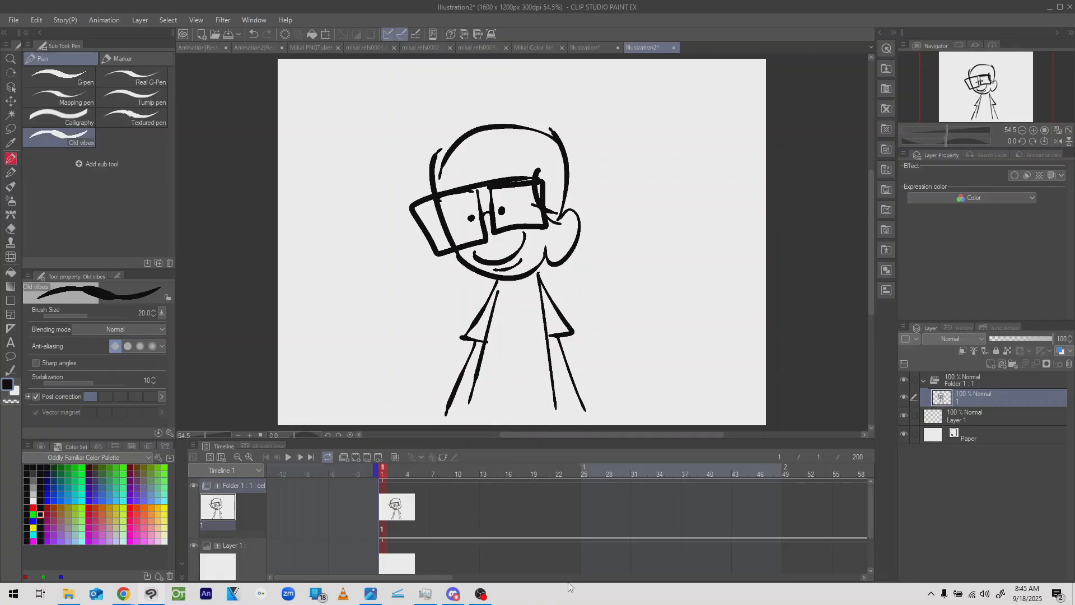
Undo a trial new cel and add the blank second cel at frame 2 as a new raster layer instead.
{"action": "left_click", "coordinate": [353, 457]}
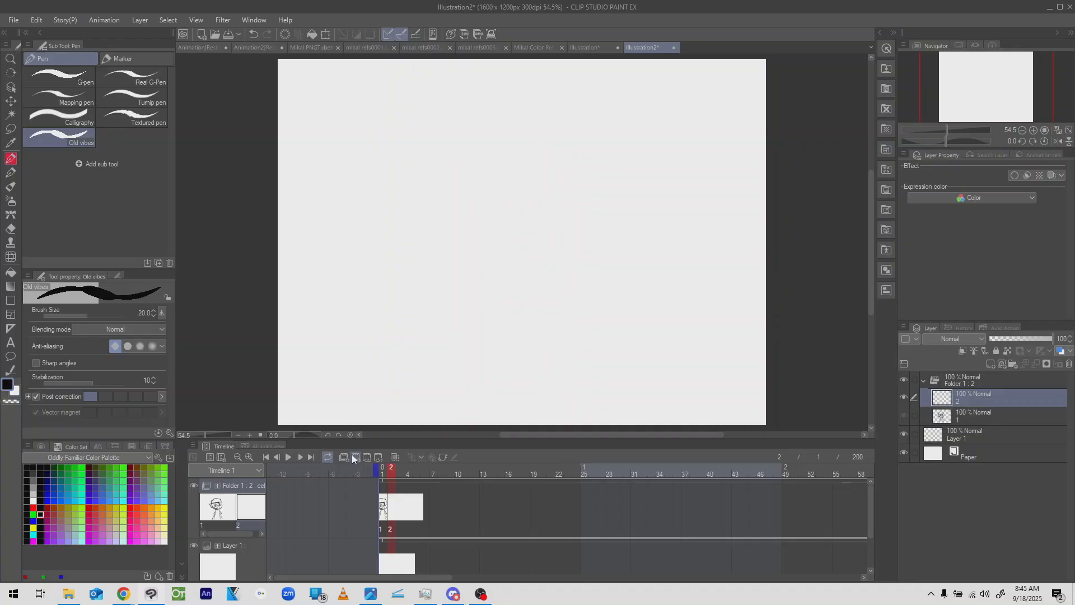
{"action": "key", "text": "ctrl+z"}
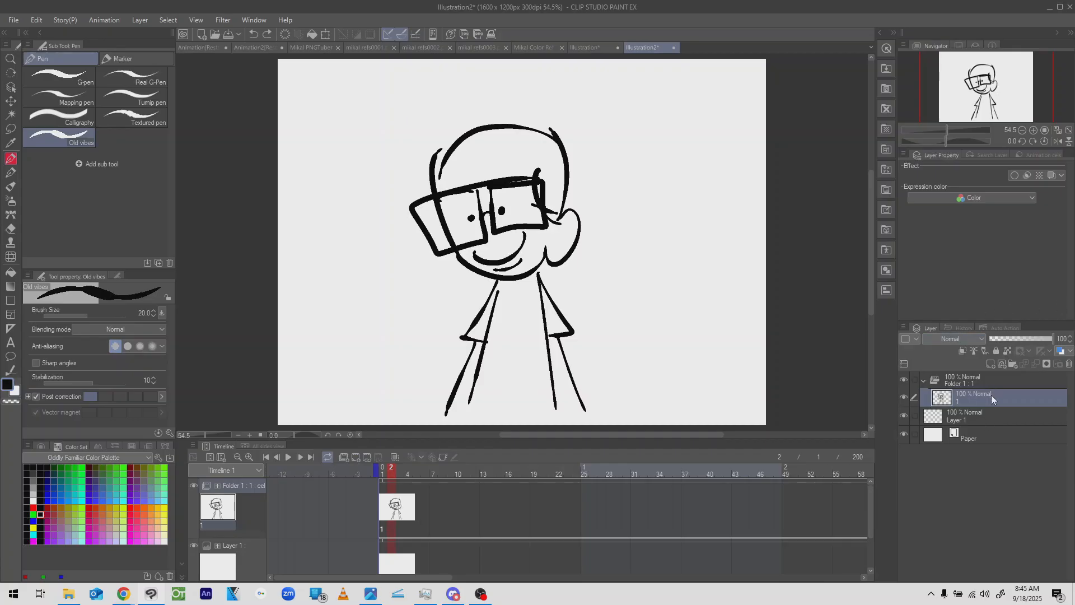
{"action": "left_click", "coordinate": [992, 364]}
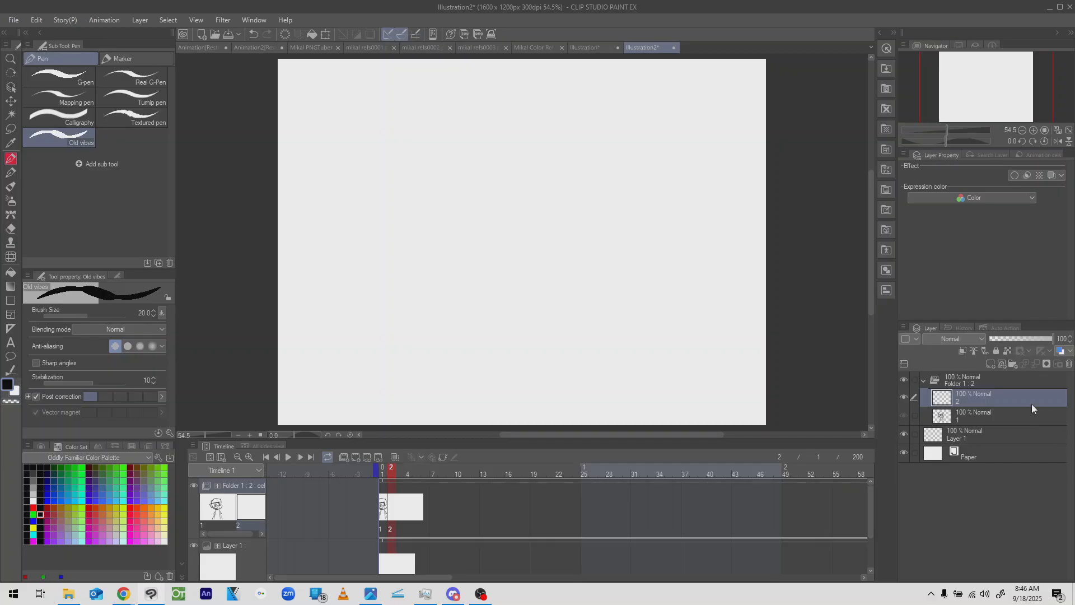
Insert cel 2's layer into a new folder and draw a large black circle on the layer inside it.
{"action": "right_click", "coordinate": [1000, 395]}
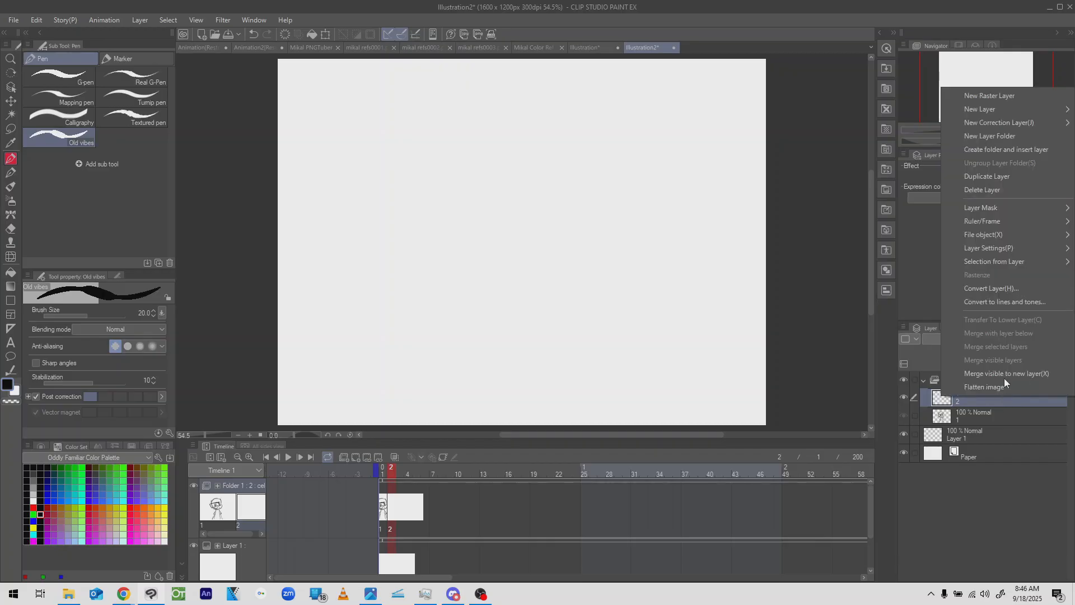
{"action": "left_click", "coordinate": [1014, 149]}
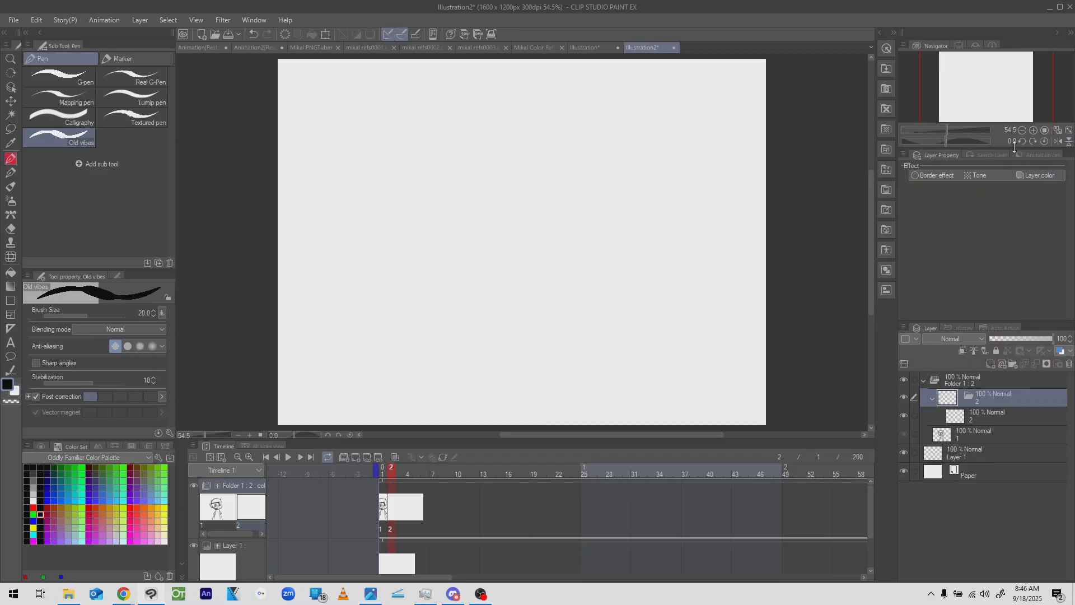
{"action": "left_click", "coordinate": [974, 415]}
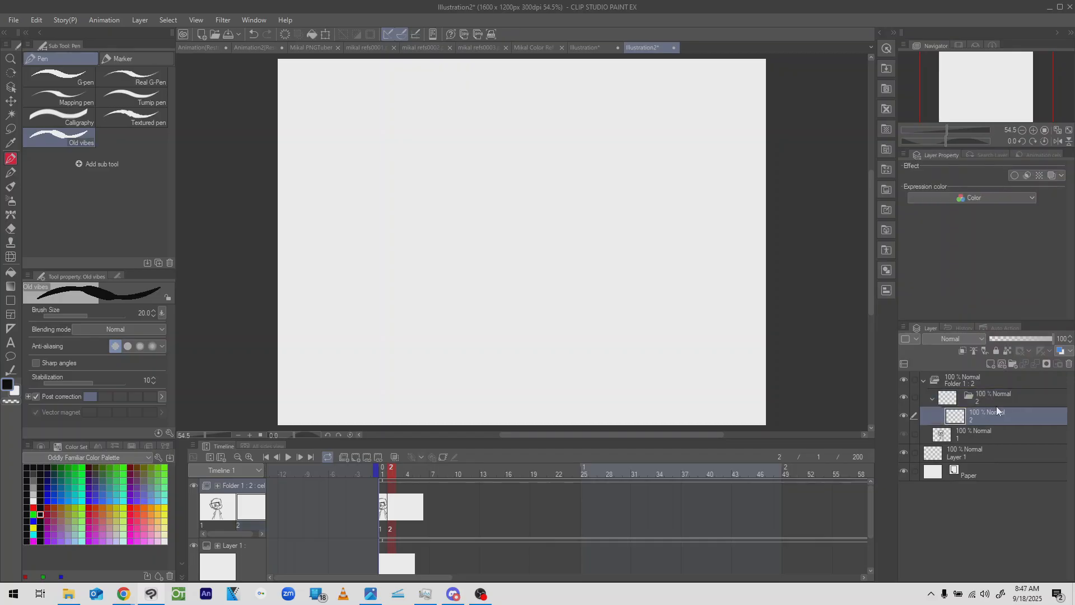
{"action": "mouse_move", "coordinate": [517, 151]}
{"action": "left_mouse_down"}
{"action": "mouse_move", "coordinate": [552, 173]}
{"action": "mouse_move", "coordinate": [432, 163]}
{"action": "mouse_move", "coordinate": [553, 195]}
{"action": "left_mouse_up"}
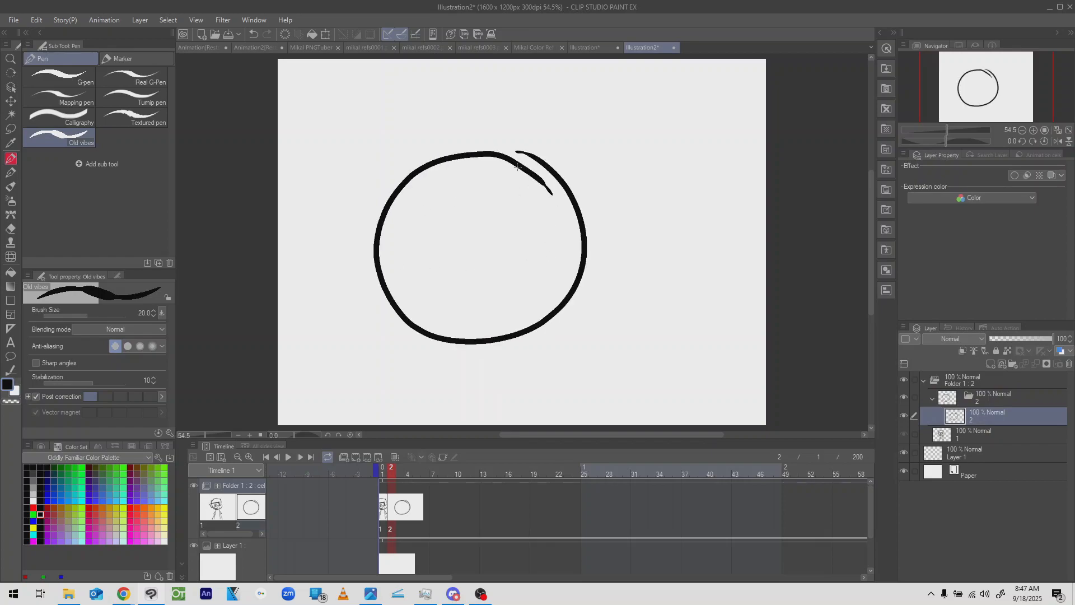
Undo the circle on cel 2 and redraw it as a cleaner, larger black circle on the same layer.
{"action": "key", "text": "ctrl+z"}
{"action": "key", "text": "ctrl+z"}
{"action": "key", "text": "ctrl+z"}
{"action": "left_click_drag", "start_coordinate": [538, 155], "coordinate": [461, 359]}
{"action": "key", "text": "ctrl+z"}
{"action": "mouse_move", "coordinate": [551, 140]}
{"action": "left_mouse_down"}
{"action": "mouse_move", "coordinate": [641, 233]}
{"action": "mouse_move", "coordinate": [633, 285]}
{"action": "mouse_move", "coordinate": [637, 197]}
{"action": "left_mouse_up"}
{"action": "key", "text": "ctrl+z"}
{"action": "key", "text": "ctrl+z"}
{"action": "mouse_move", "coordinate": [531, 155]}
{"action": "left_mouse_down"}
{"action": "mouse_move", "coordinate": [600, 188]}
{"action": "mouse_move", "coordinate": [588, 194]}
{"action": "mouse_move", "coordinate": [593, 172]}
{"action": "left_mouse_up"}
{"action": "key", "text": "ctrl+z"}
{"action": "key", "text": "ctrl+z"}
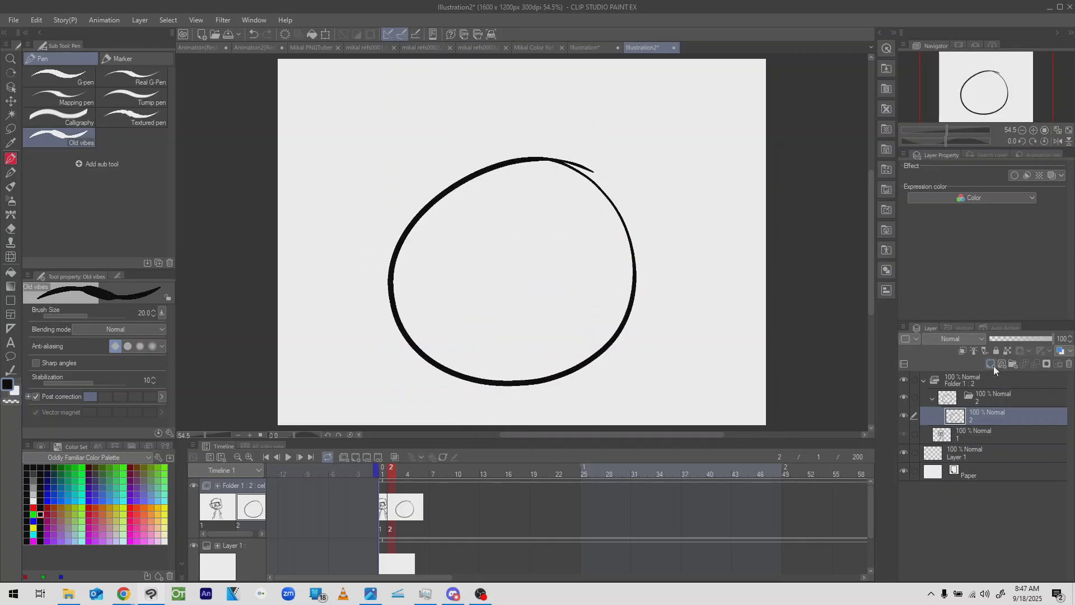
Add a raster layer beneath the line art inside cel 2's folder and fill the circle with red on it.
{"action": "left_click", "coordinate": [991, 364]}
{"action": "left_click_drag", "start_coordinate": [995, 416], "coordinate": [996, 438]}
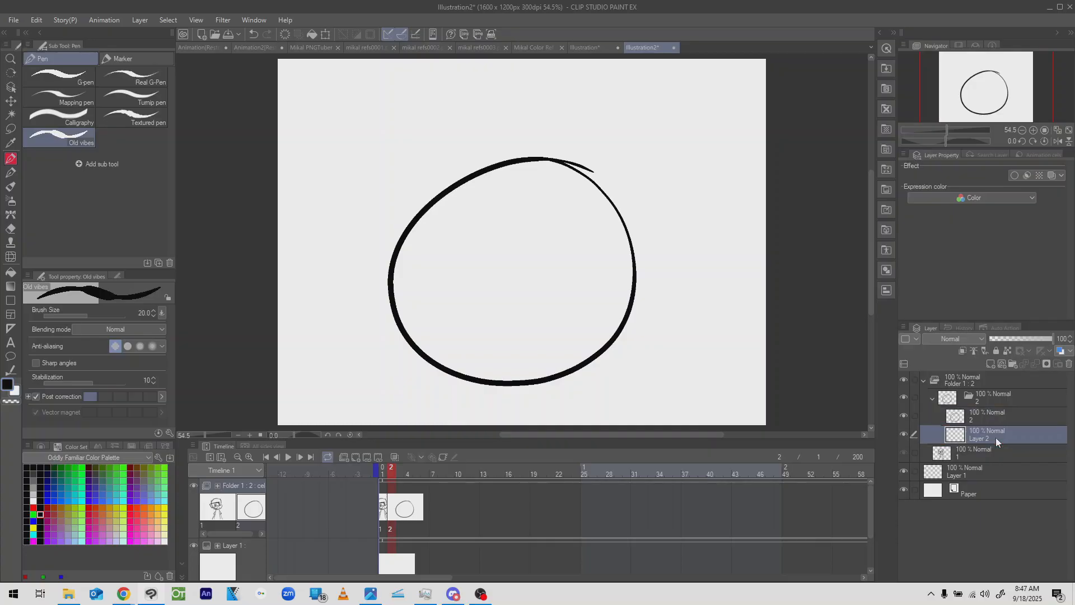
{"action": "left_click", "coordinate": [137, 507]}
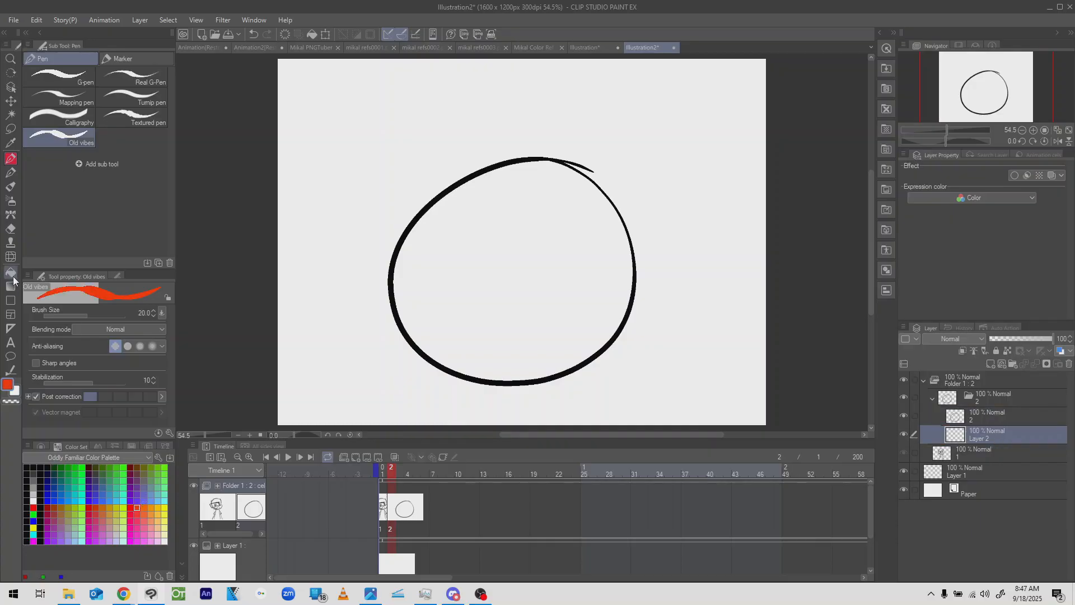
{"action": "left_click", "coordinate": [10, 272]}
{"action": "left_click", "coordinate": [500, 258]}
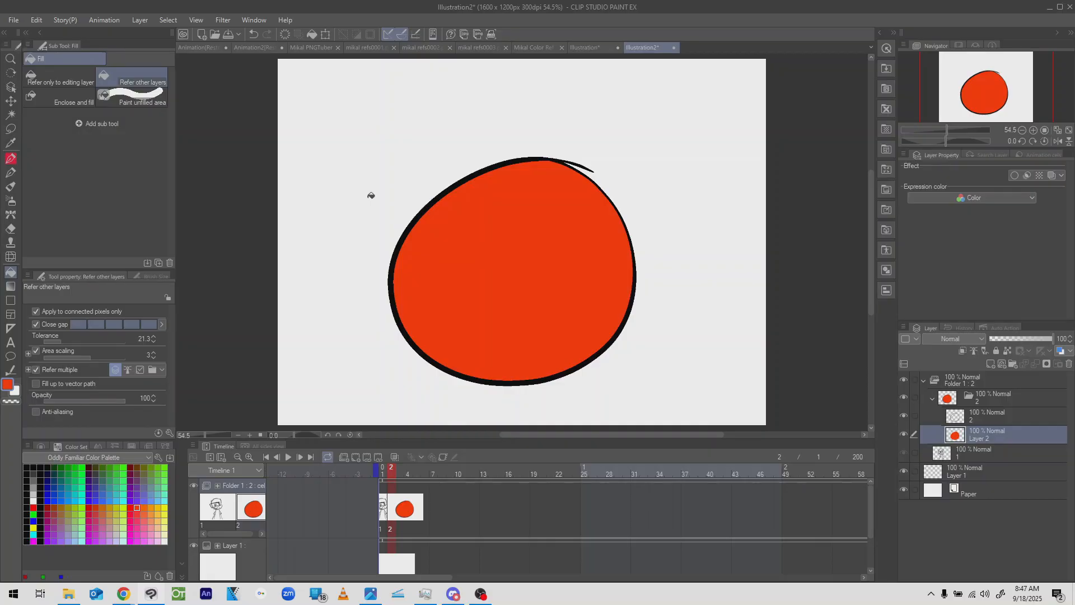
Try adding a new animation cel at frame 3, and a new raster layer with cel 2's folder expanded.
{"action": "left_click", "coordinate": [357, 456]}
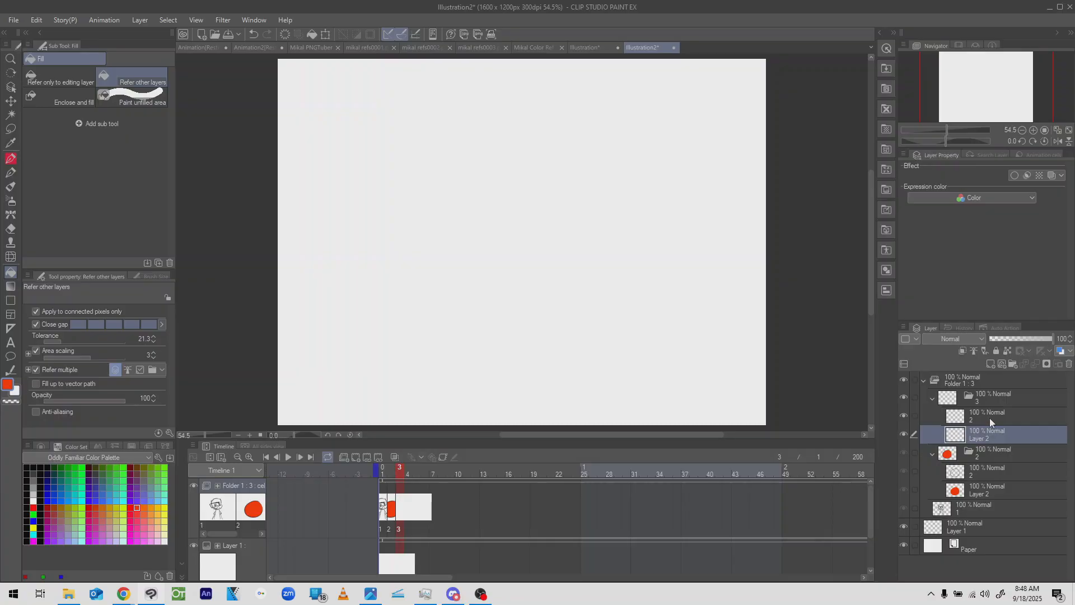
{"action": "key", "text": "ctrl+z"}
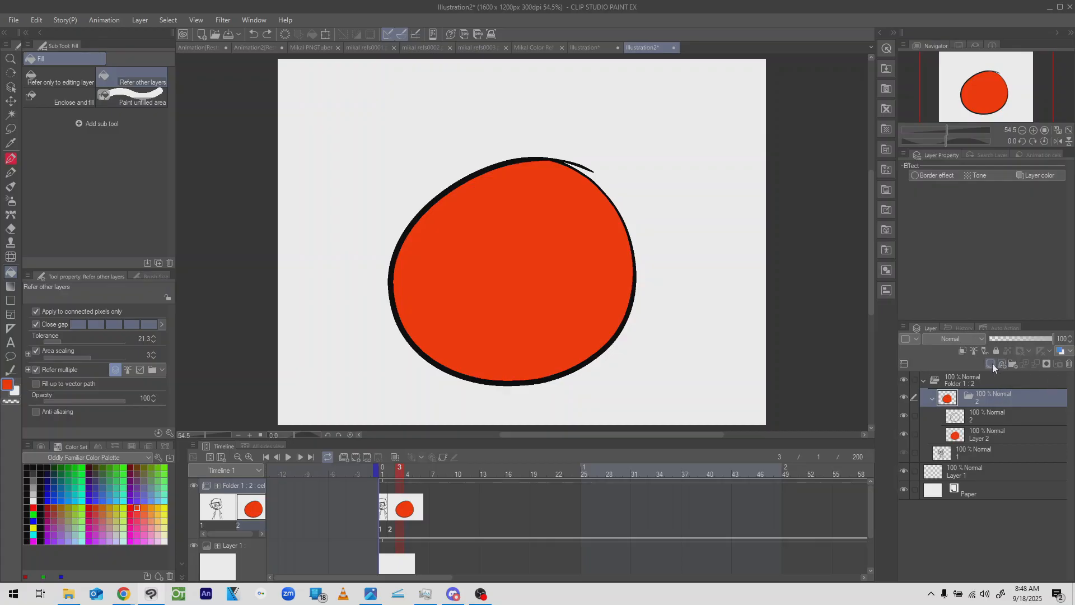
{"action": "left_click", "coordinate": [991, 364]}
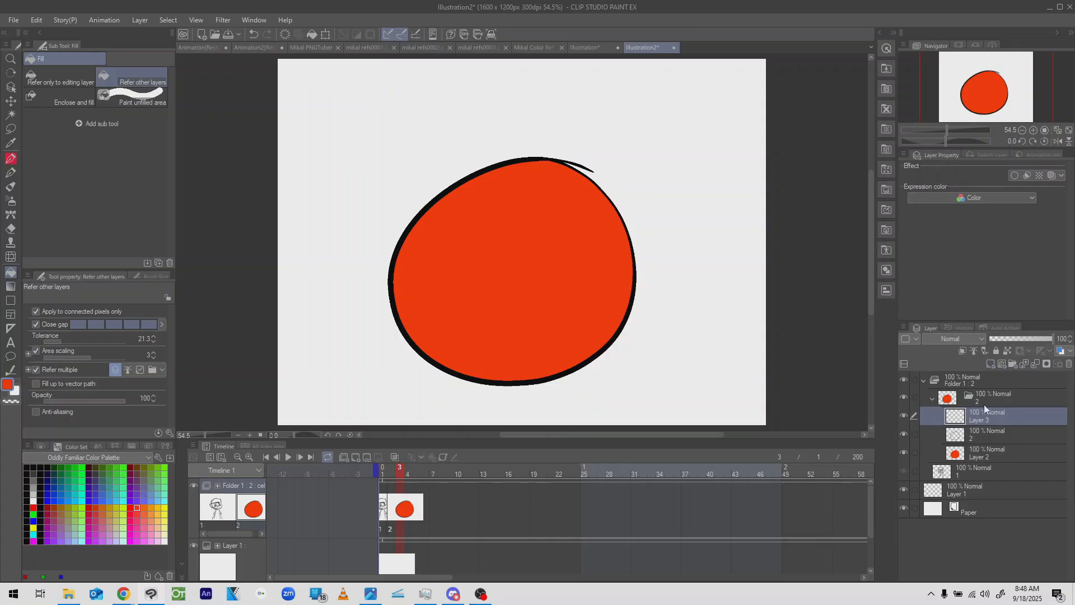
{"action": "left_click", "coordinate": [260, 32]}
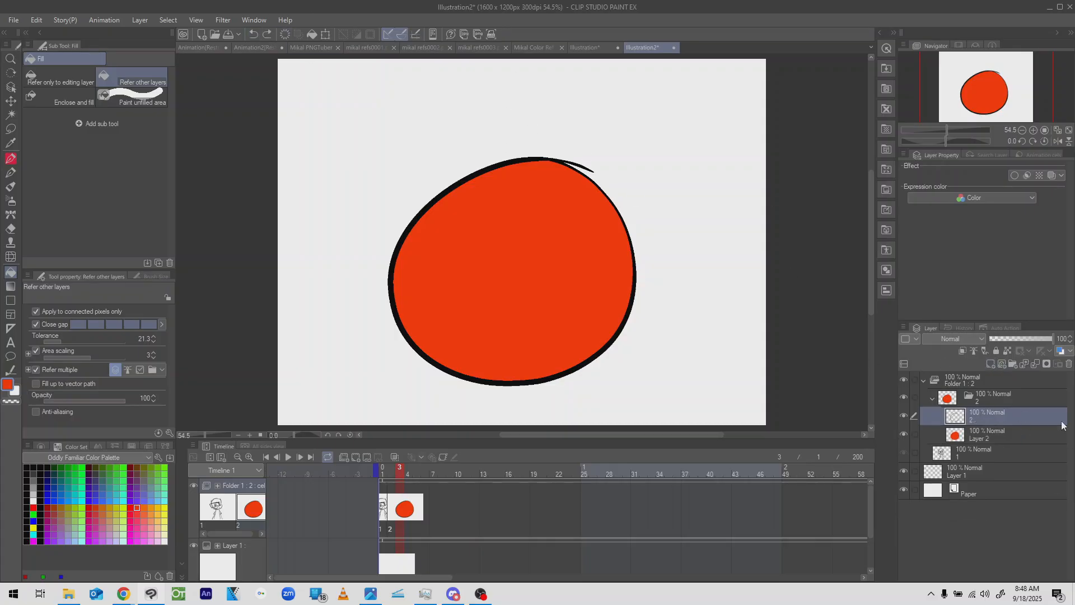
Collapse cel 2's folder, add cel 3 at frame 3 as a new raster layer above it, and draw a red smiley face.
{"action": "left_click", "coordinate": [933, 398]}
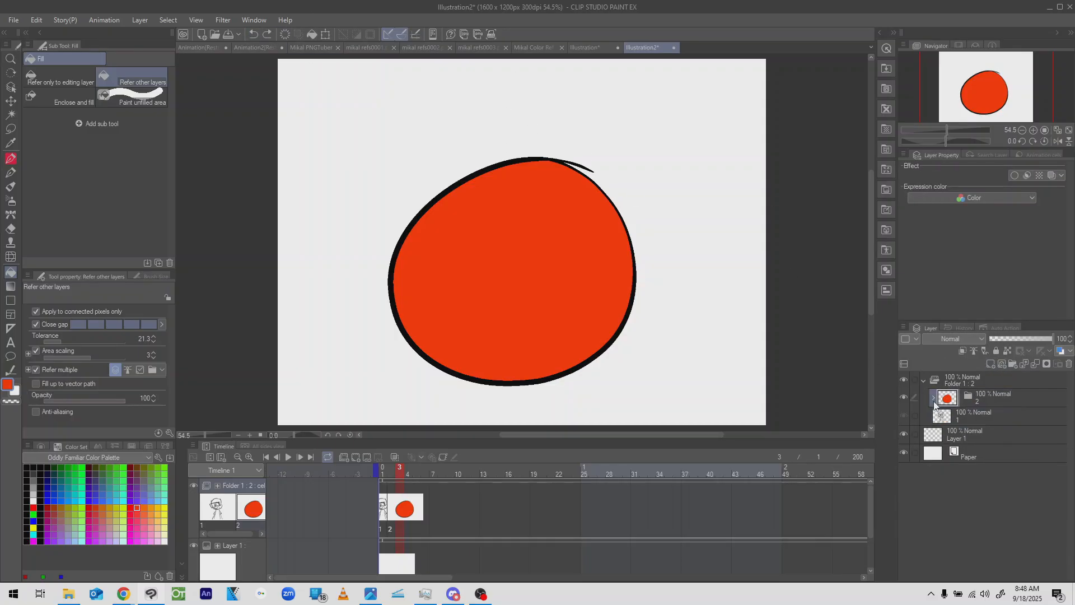
{"action": "left_click", "coordinate": [983, 396]}
{"action": "left_click", "coordinate": [996, 359]}
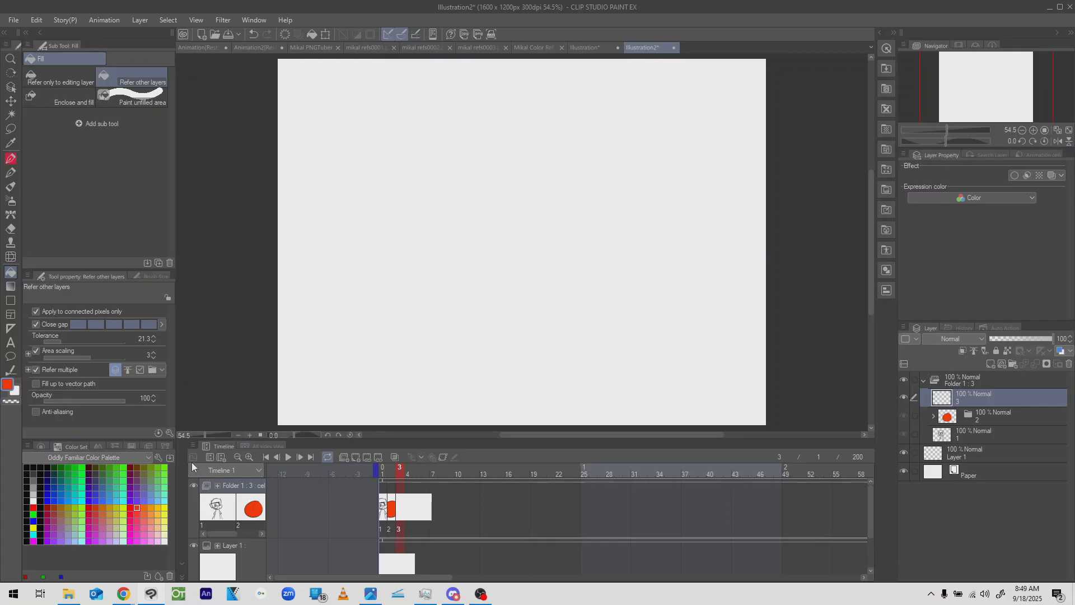
{"action": "left_click", "coordinate": [182, 560]}
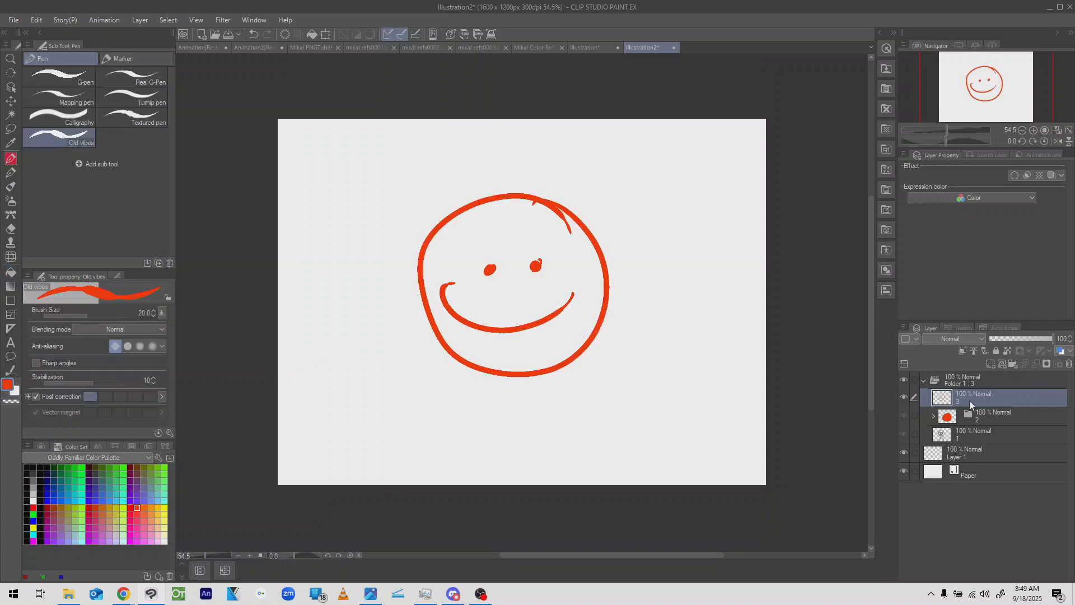
{"action": "left_click", "coordinate": [990, 416]}
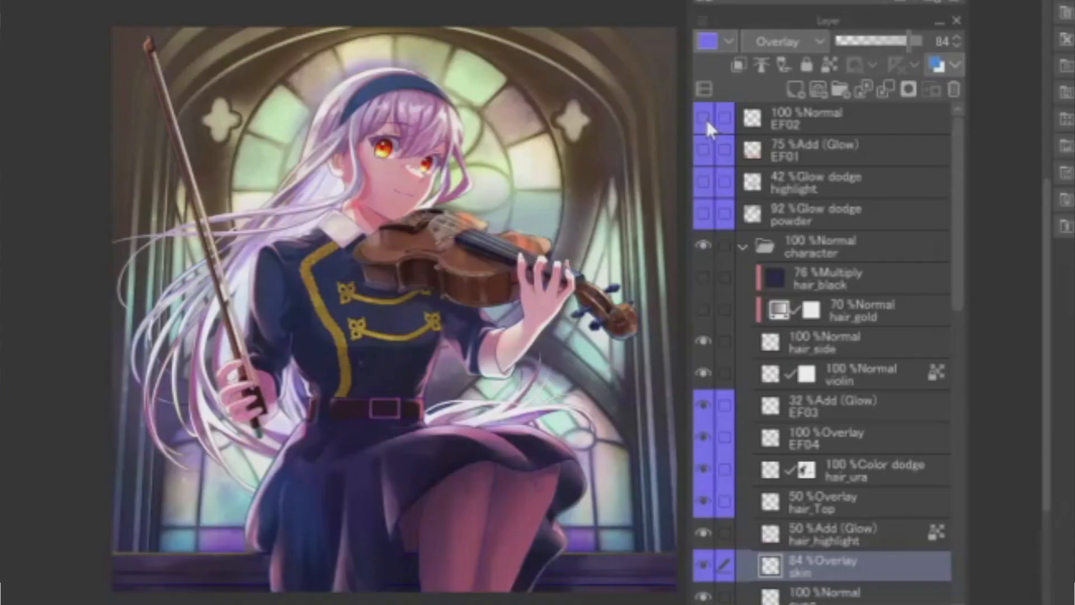
Show the EF02, EF01, highlight and powder layers of the violinist illustration and add a new layer comp.
{"action": "left_click_drag", "start_coordinate": [703, 118], "coordinate": [705, 212]}
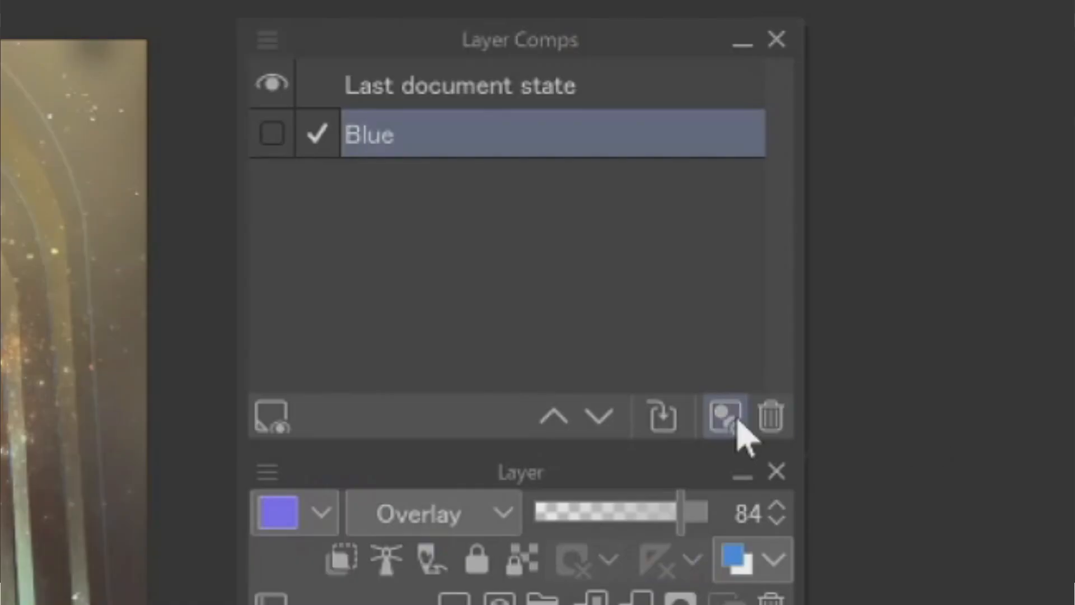
{"action": "left_click", "coordinate": [732, 427]}
{"action": "type", "text": "g"}
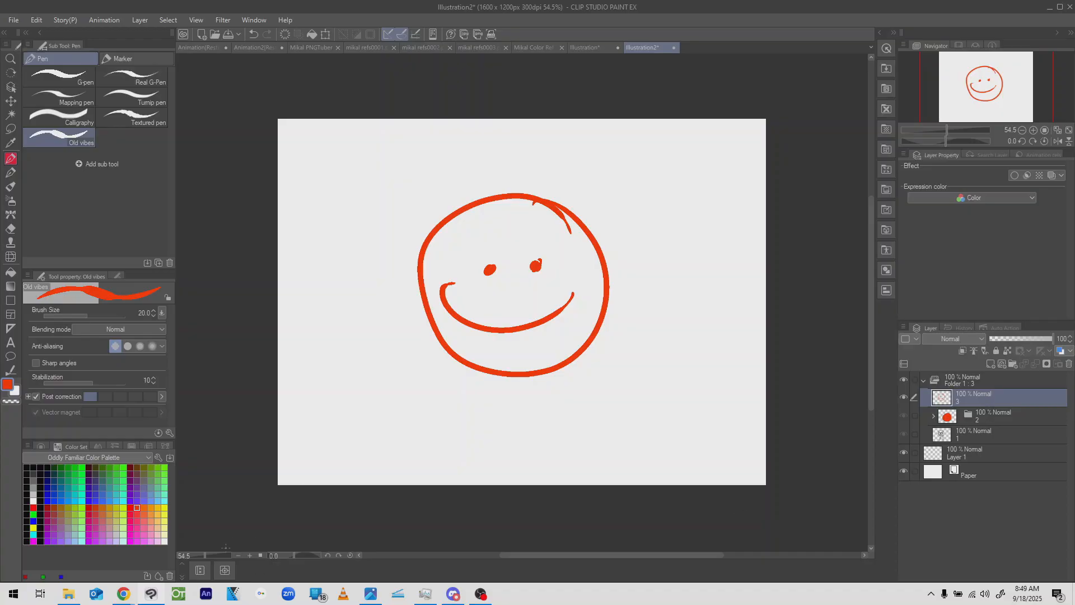
Expand the collapsed timeline again in the smiley face document.
{"action": "left_click", "coordinate": [200, 570]}
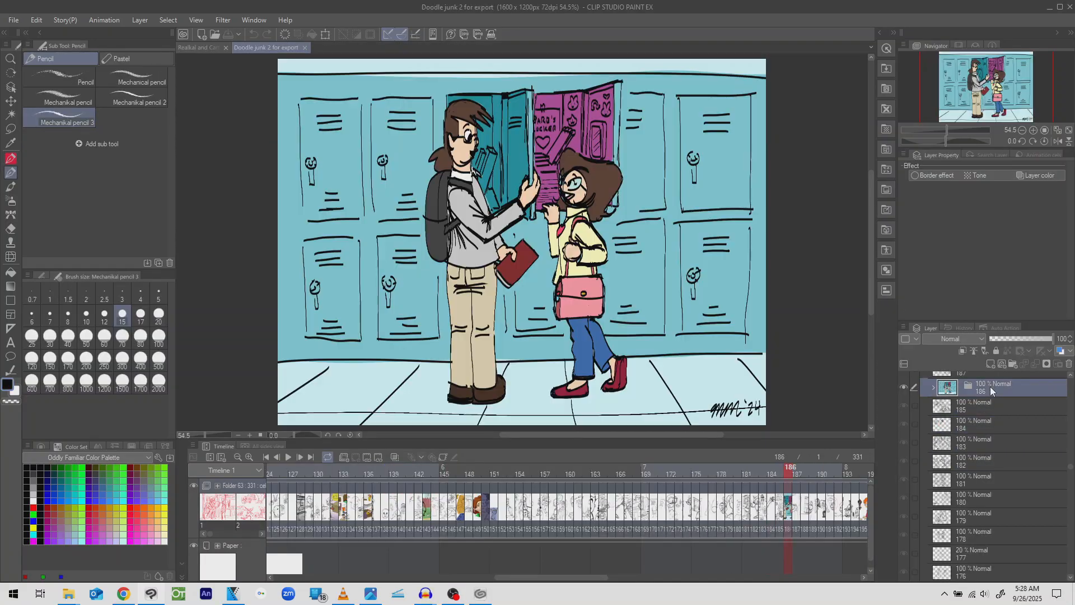
Browse the drawings on single-layer and folder cels between 180 and 204 in the Doodle junk 2 animation.
{"action": "left_click", "coordinate": [981, 488]}
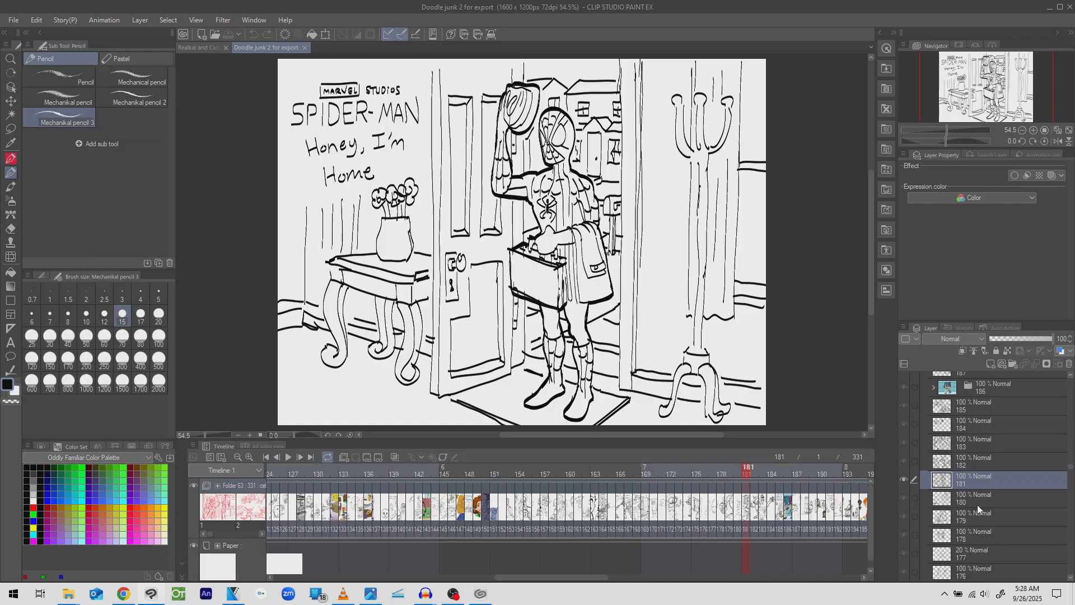
{"action": "left_click", "coordinate": [978, 506]}
{"action": "scroll", "coordinate": [977, 504], "scroll_direction": "up", "scroll_amount": 3}
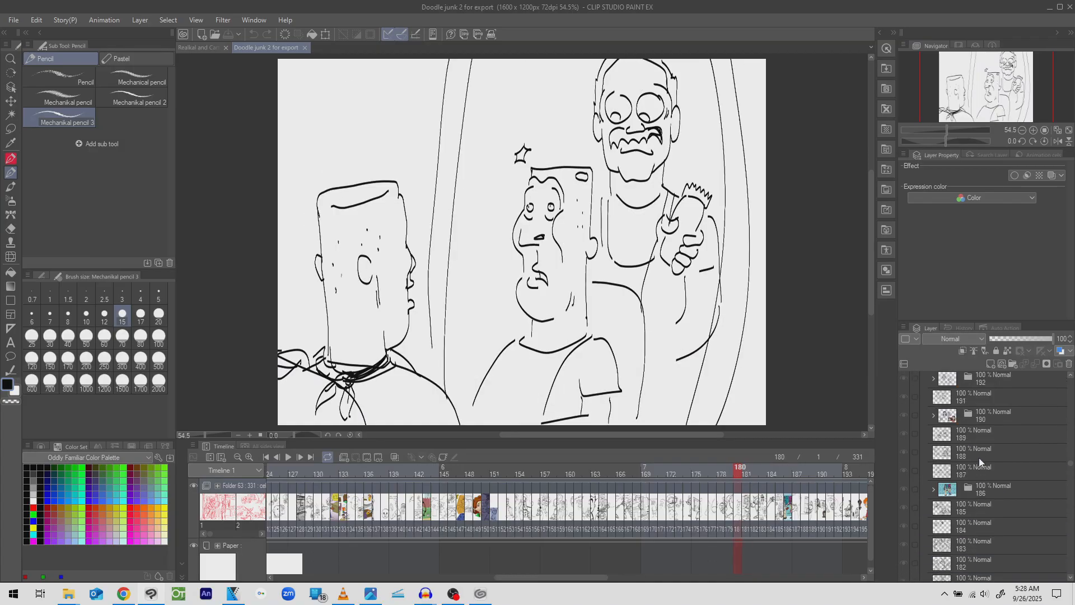
{"action": "left_click", "coordinate": [979, 458]}
{"action": "scroll", "coordinate": [980, 465], "scroll_direction": "up", "scroll_amount": 2}
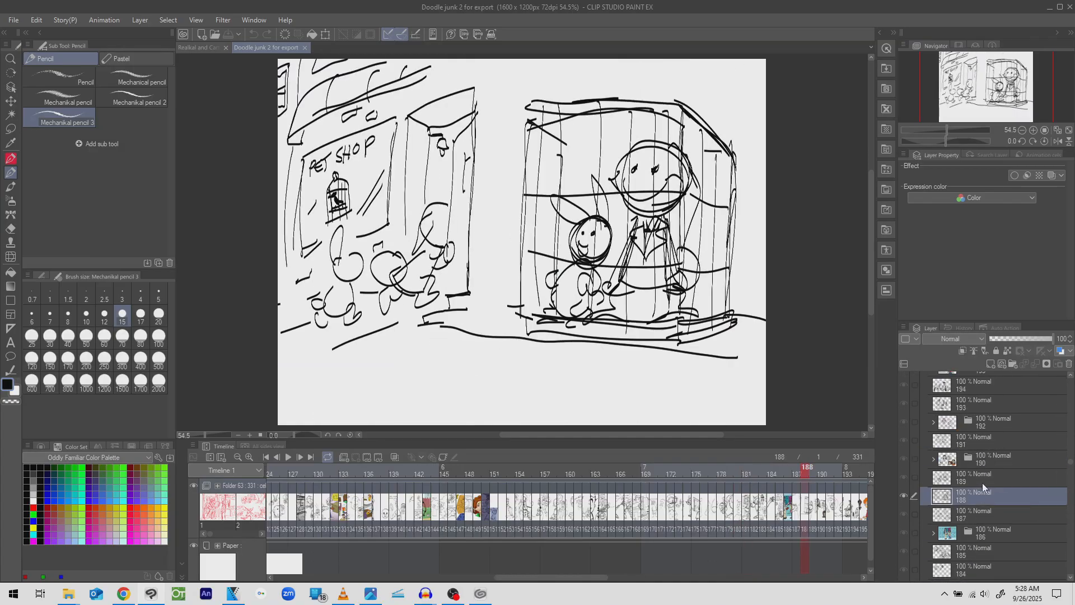
{"action": "left_click", "coordinate": [982, 483]}
{"action": "left_click", "coordinate": [975, 512]}
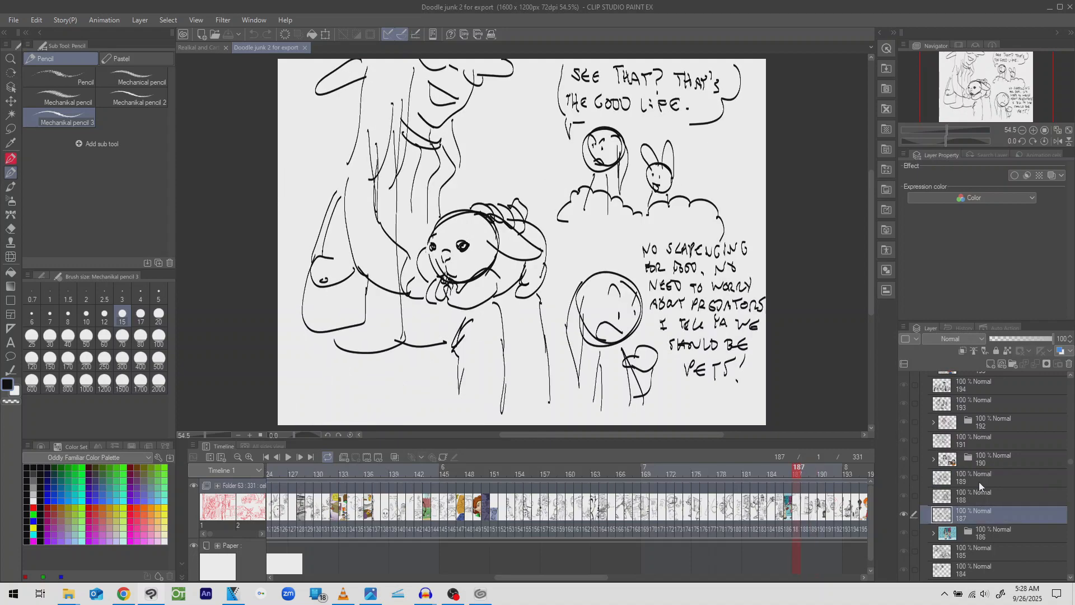
{"action": "left_click", "coordinate": [981, 461]}
{"action": "scroll", "coordinate": [981, 454], "scroll_direction": "up", "scroll_amount": 2}
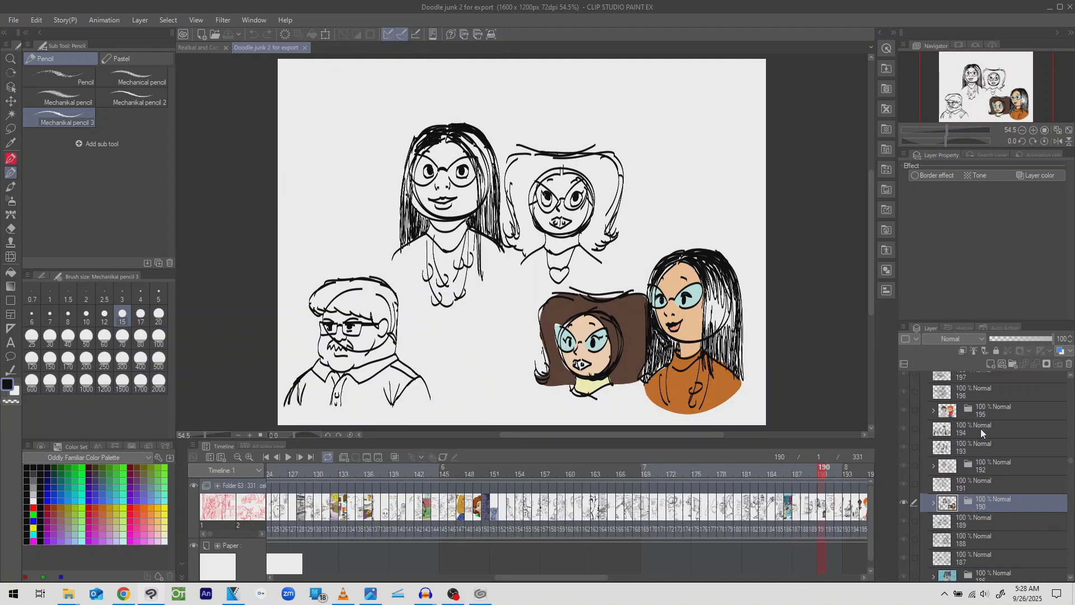
{"action": "left_click", "coordinate": [979, 435]}
{"action": "scroll", "coordinate": [980, 435], "scroll_direction": "up", "scroll_amount": 3}
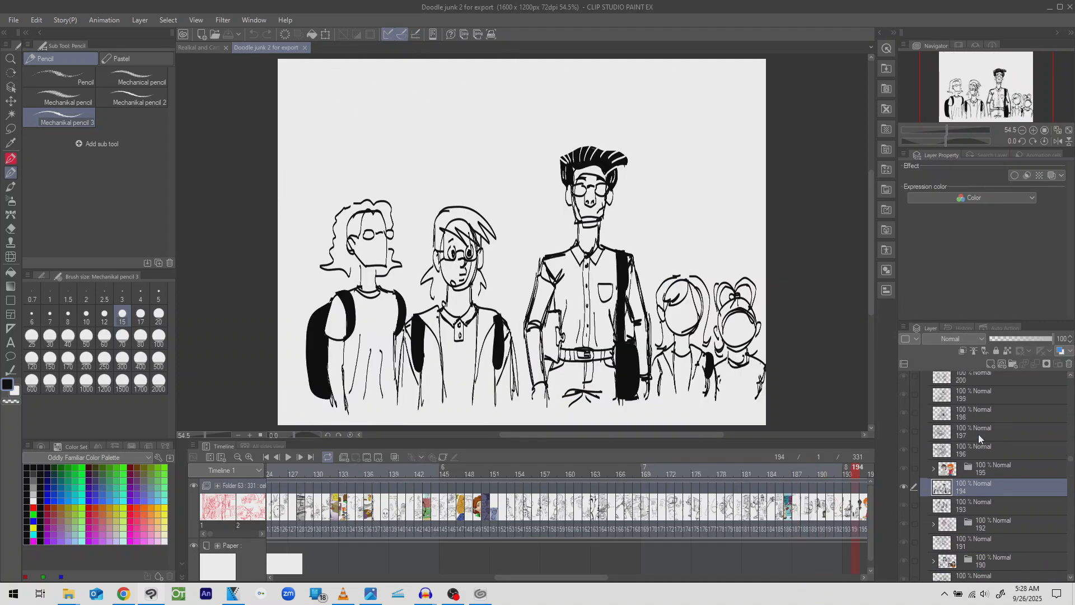
{"action": "left_click", "coordinate": [974, 415]}
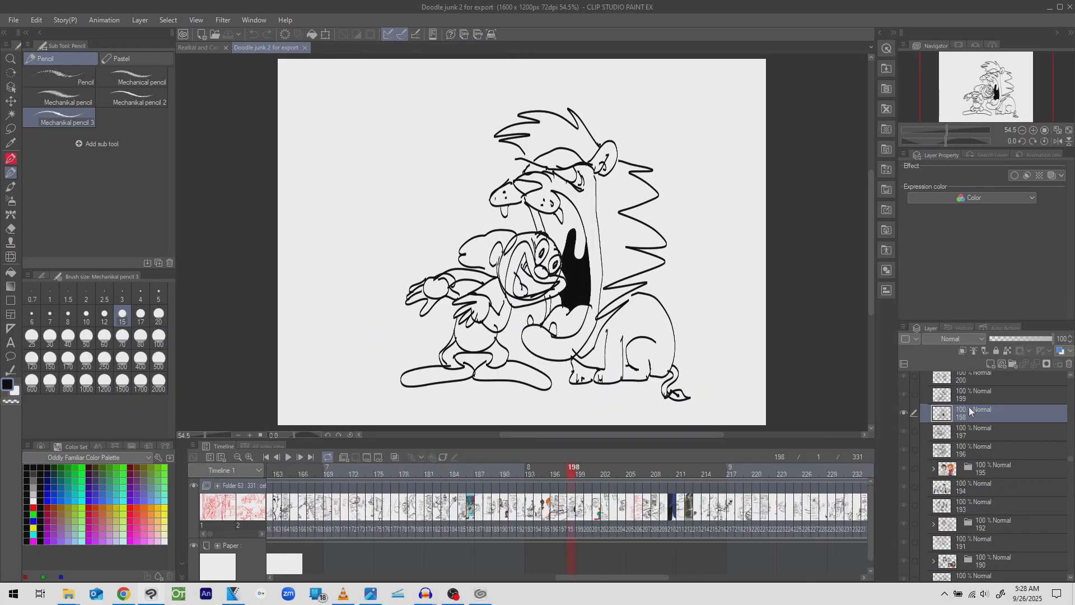
{"action": "scroll", "coordinate": [973, 404], "scroll_direction": "up", "scroll_amount": 2}
{"action": "left_click", "coordinate": [977, 400]}
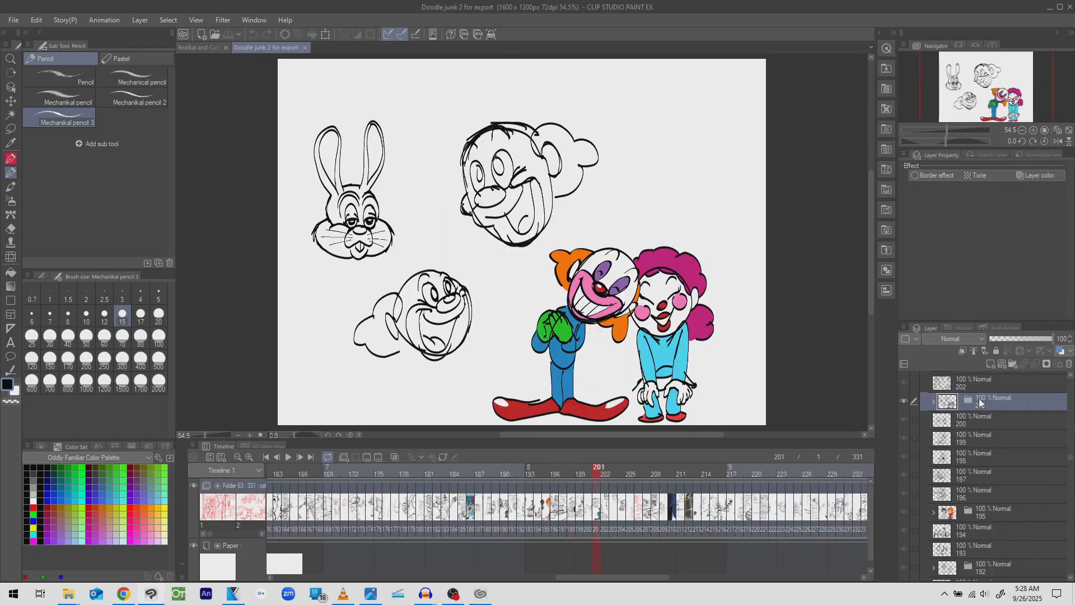
{"action": "scroll", "coordinate": [979, 399], "scroll_direction": "up", "scroll_amount": 2}
{"action": "left_click", "coordinate": [979, 398]}
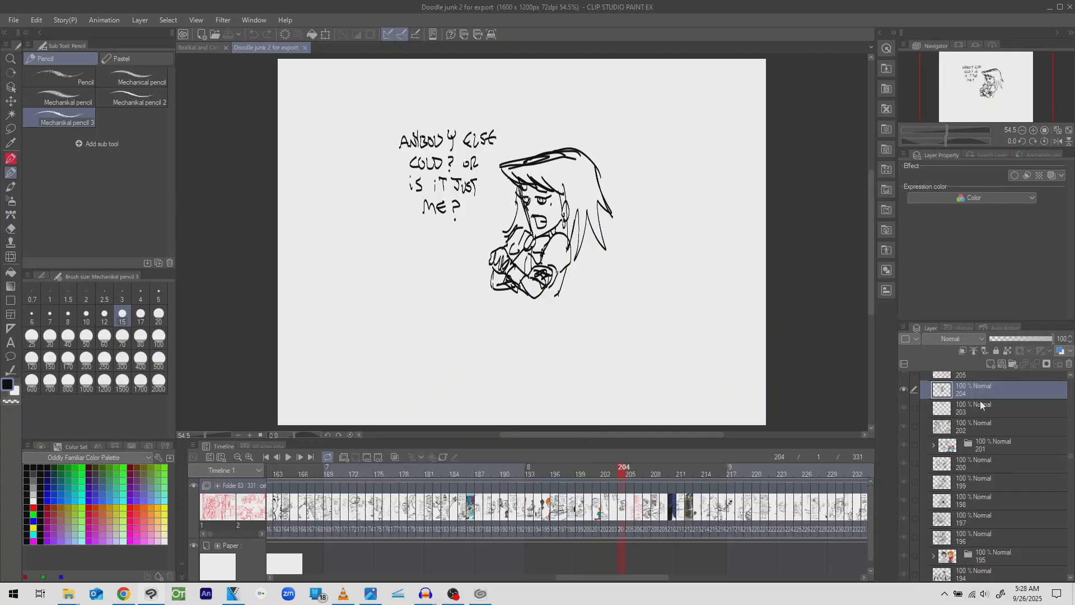
{"action": "left_click", "coordinate": [980, 425]}
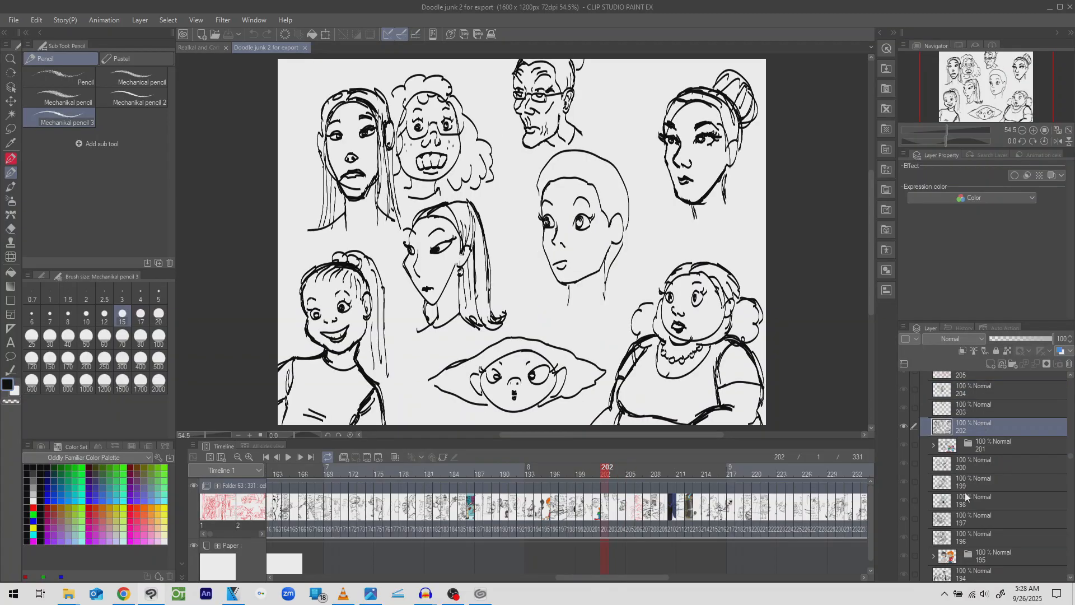